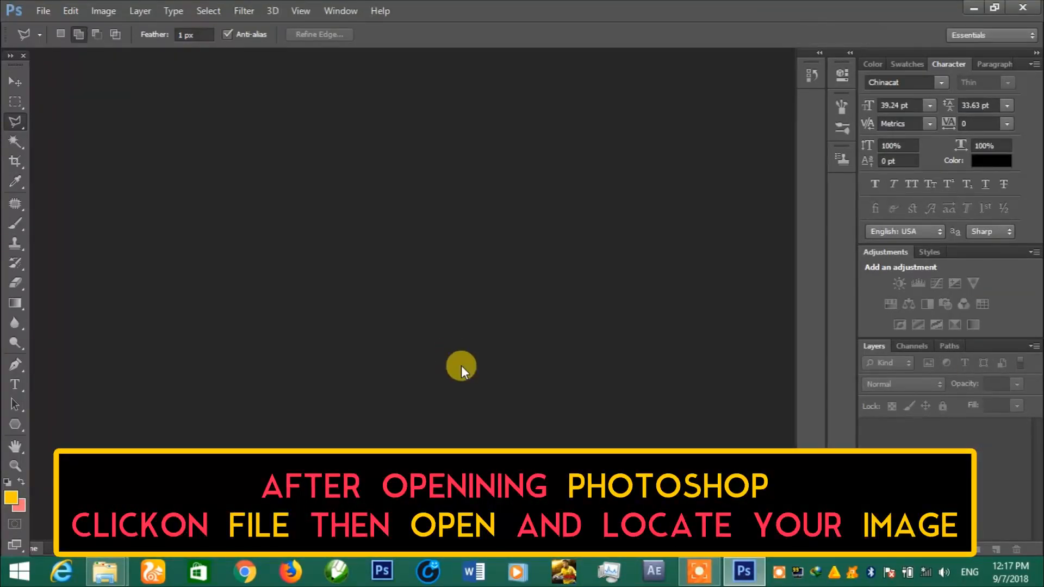
# Open the black hoodie image whose file name begins with 15267659_1 from the Desktop folder
pyautogui.click(41, 11)
pyautogui.click(45, 30)
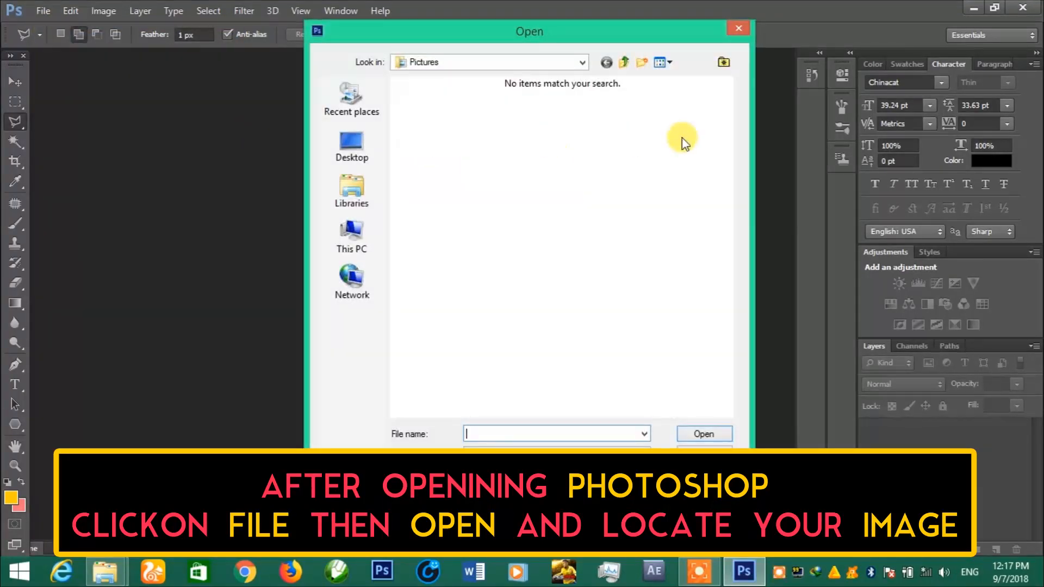
pyautogui.click(353, 151)
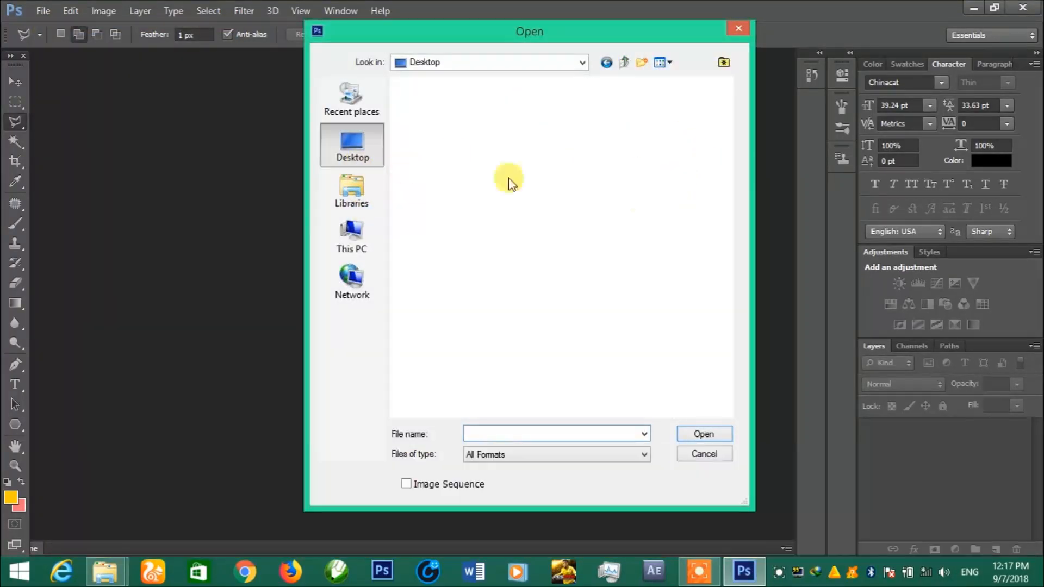
pyautogui.moveTo(720, 153); pyautogui.dragTo(729, 205)
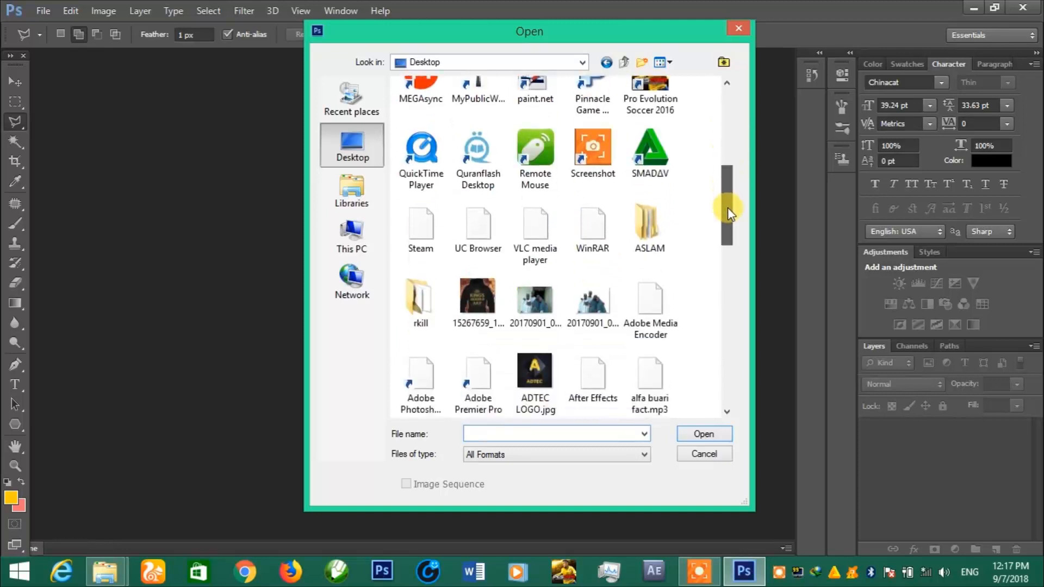
pyautogui.click(478, 299)
pyautogui.click(698, 435)
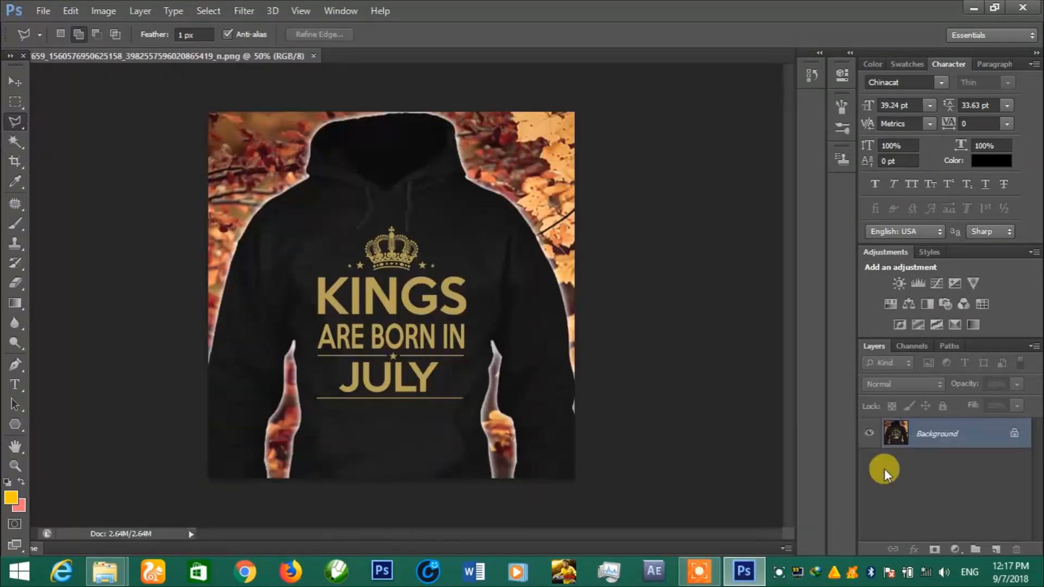
# Convert the Background into a regular layer named Layer 0, keeping Normal mode and 100% opacity
pyautogui.rightClick(927, 439)
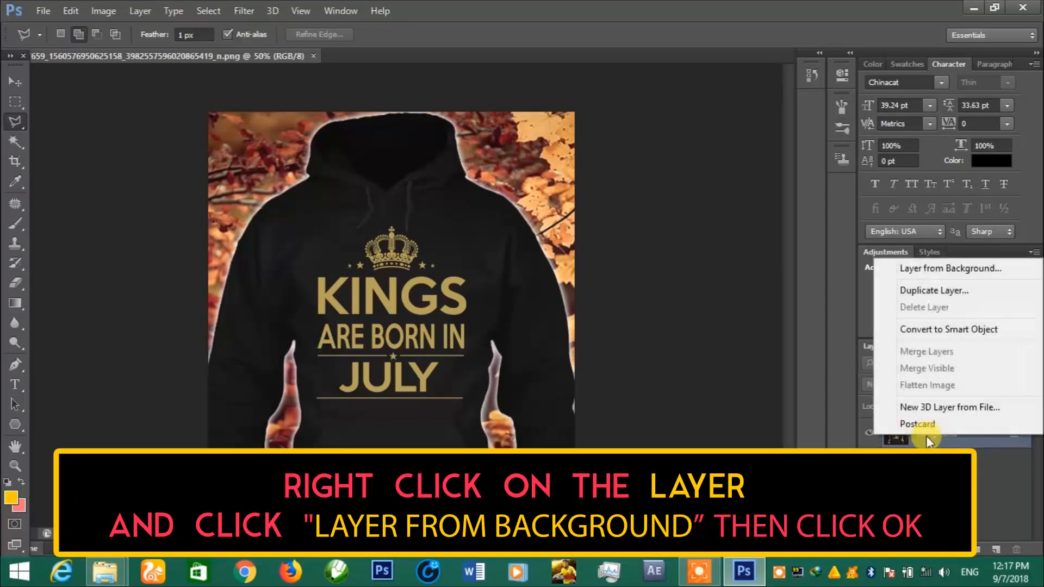
pyautogui.click(932, 269)
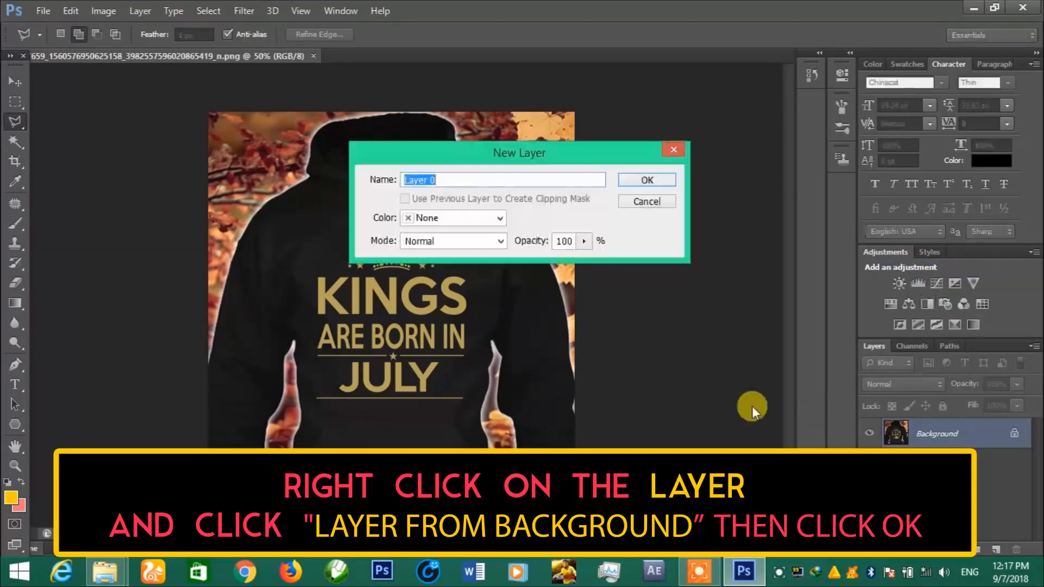
pyautogui.click(627, 184)
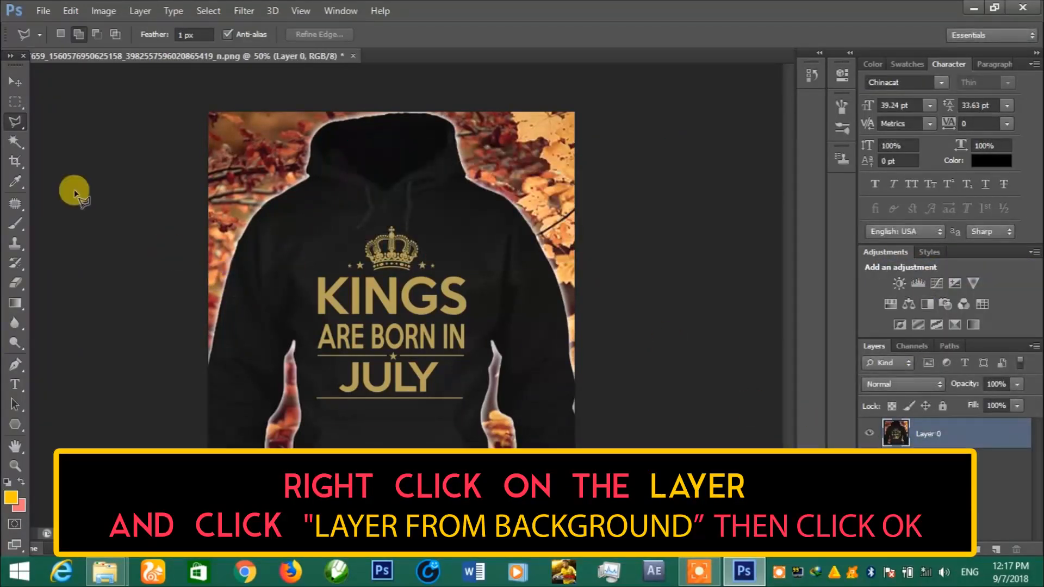
# Start a Polygonal Lasso outline just outside the image beside the hoodie's left sleeve and trace the sleeve's outer edge upward
pyautogui.rightClick(15, 124)
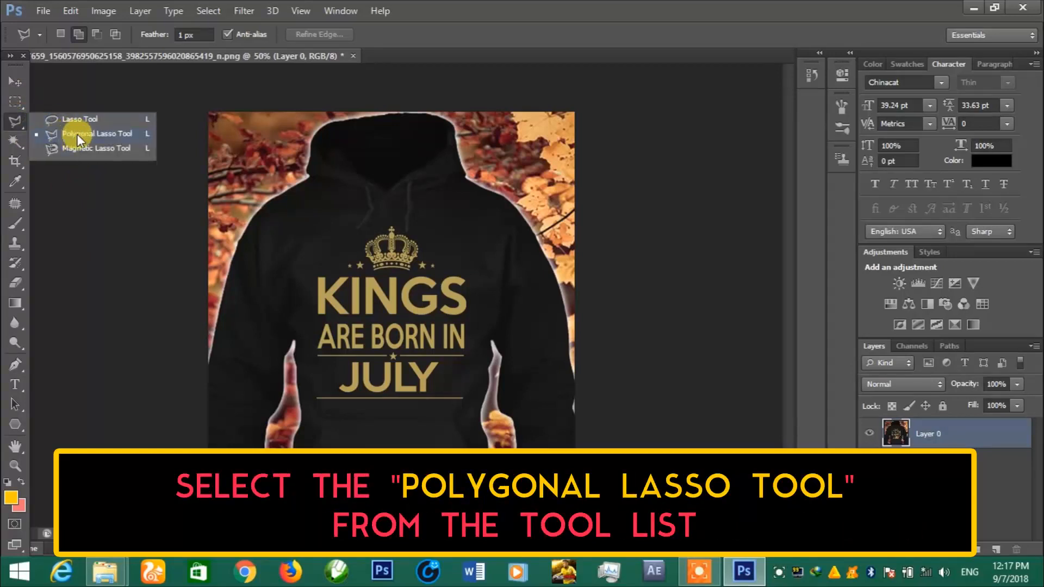
pyautogui.click(89, 134)
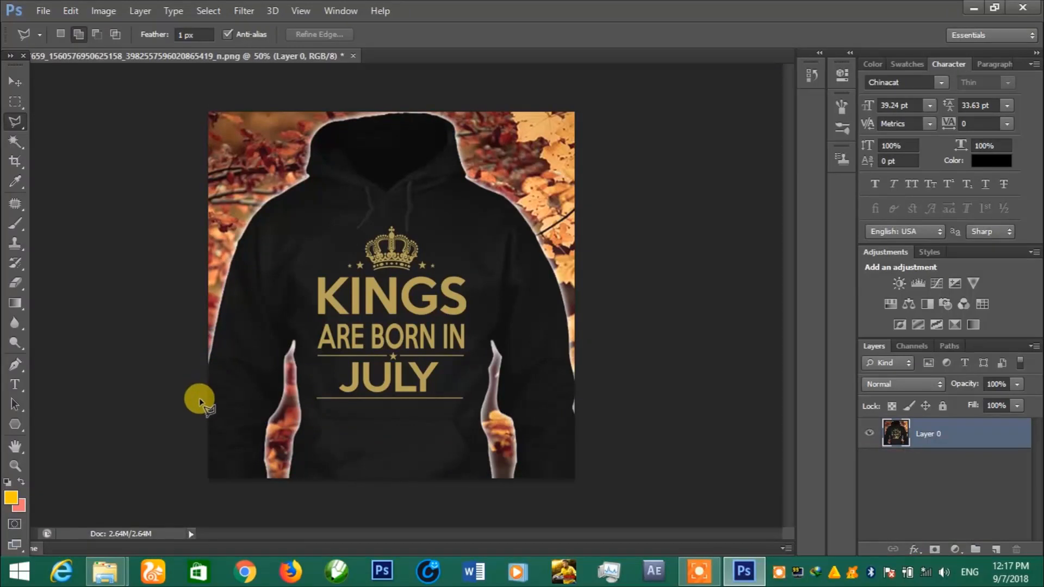
pyautogui.click(200, 399)
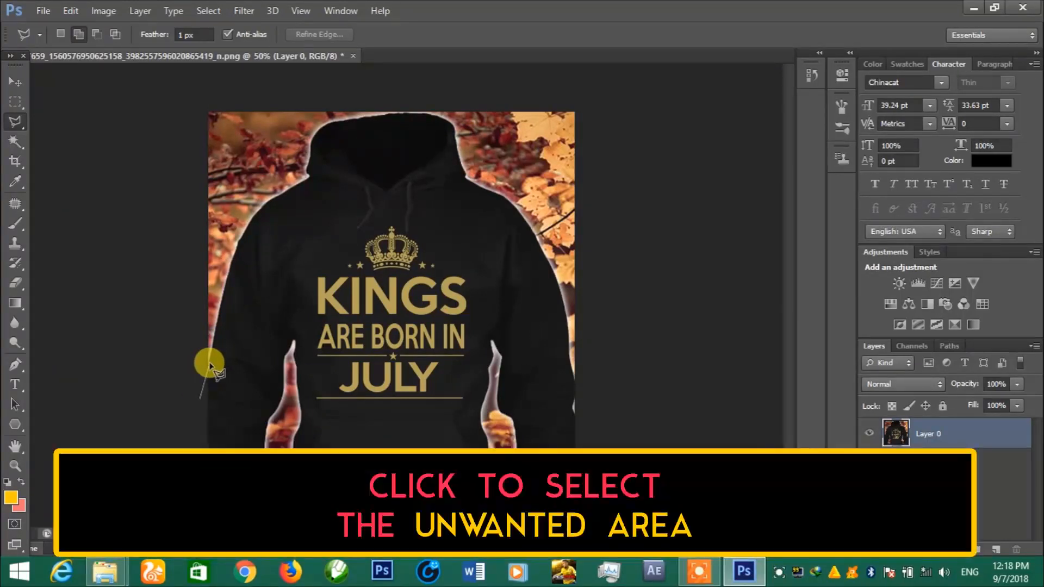
pyautogui.scroll(4, 210, 365)
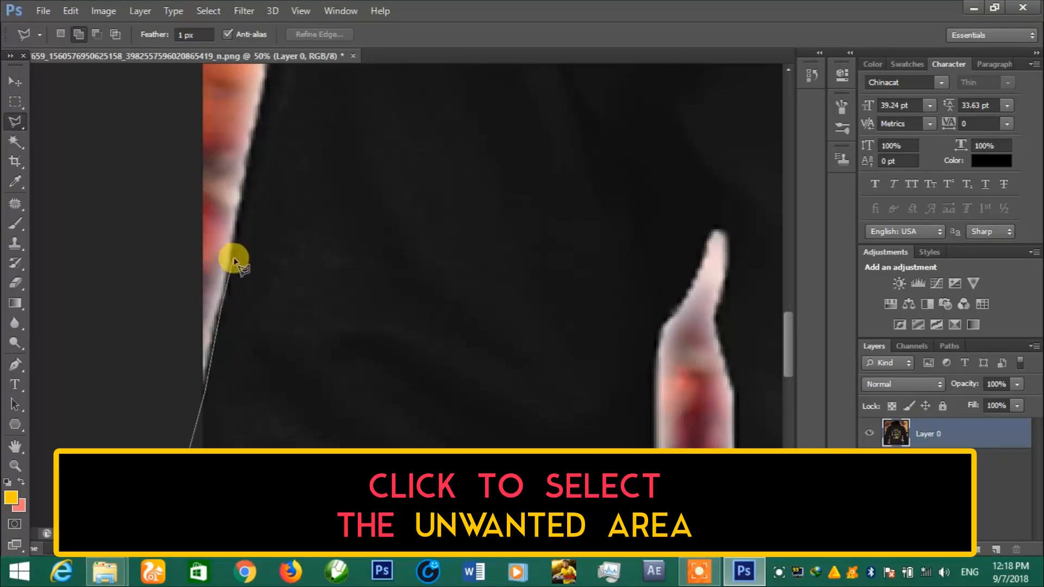
pyautogui.scroll(3, 267, 171)
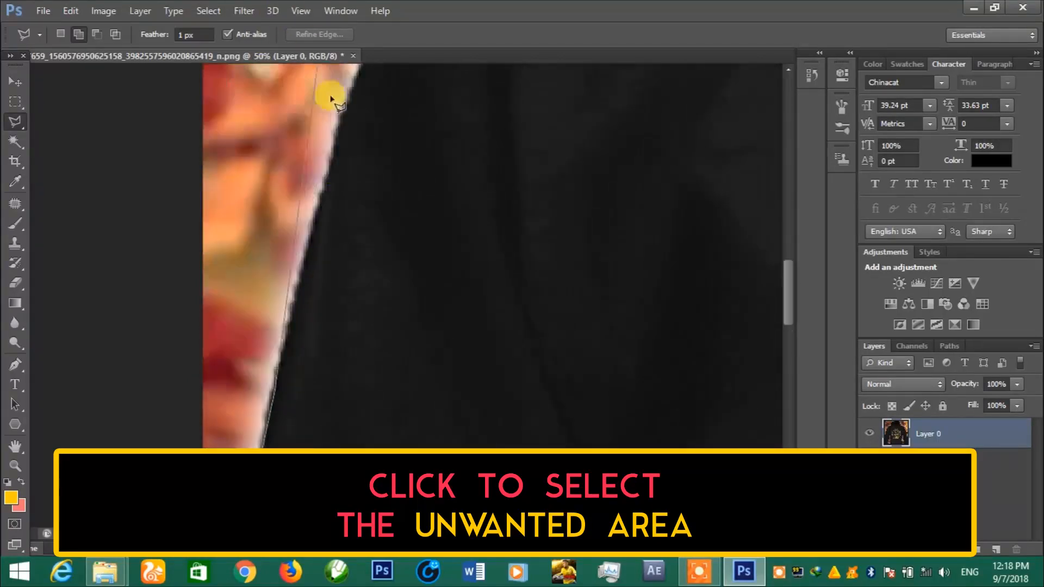
pyautogui.click(338, 138)
pyautogui.scroll(3, 345, 143)
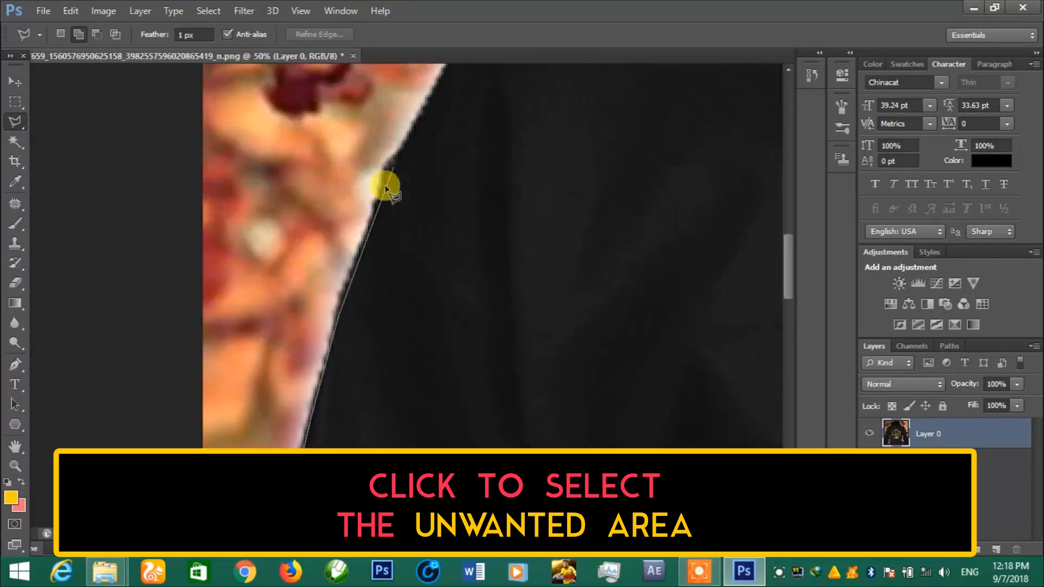
pyautogui.scroll(-2, 359, 233)
pyautogui.scroll(2, 364, 249)
pyautogui.click(381, 187)
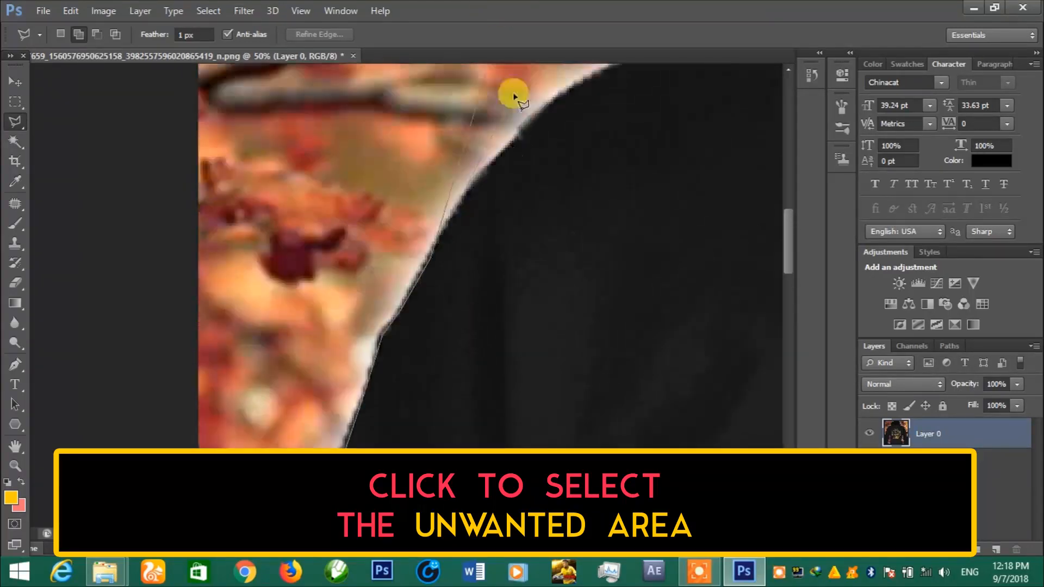
# Continue the lasso outline along the hoodie's left shoulder to the notch where the hood begins
pyautogui.click(469, 193)
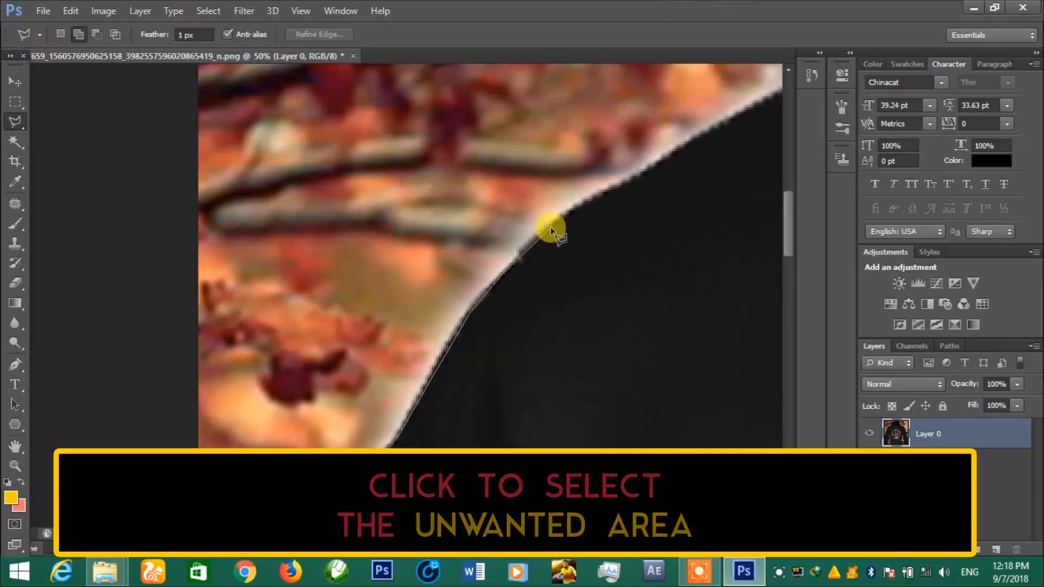
pyautogui.click(550, 227)
pyautogui.click(584, 206)
pyautogui.click(633, 182)
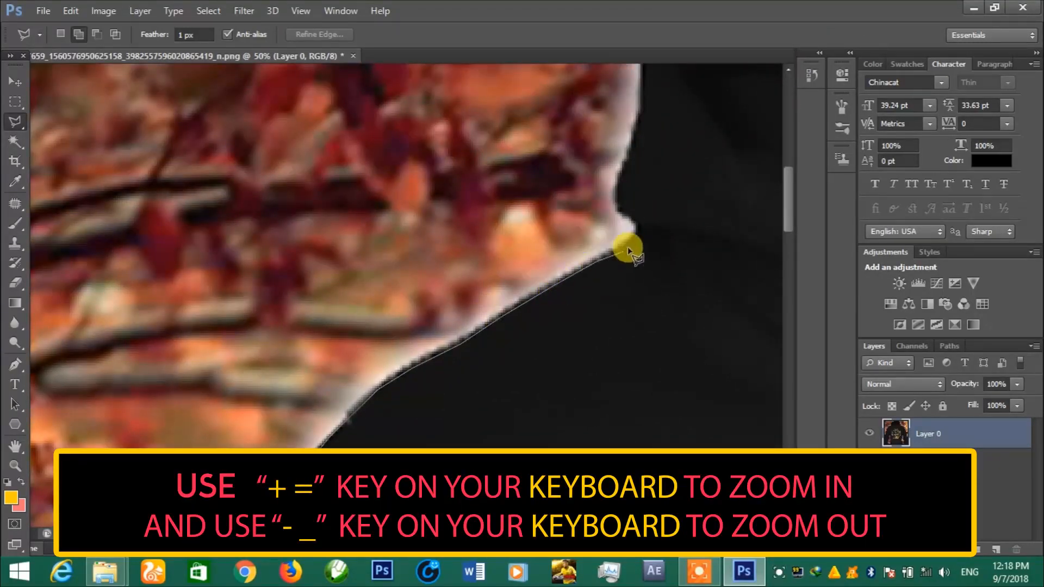
pyautogui.click(638, 227)
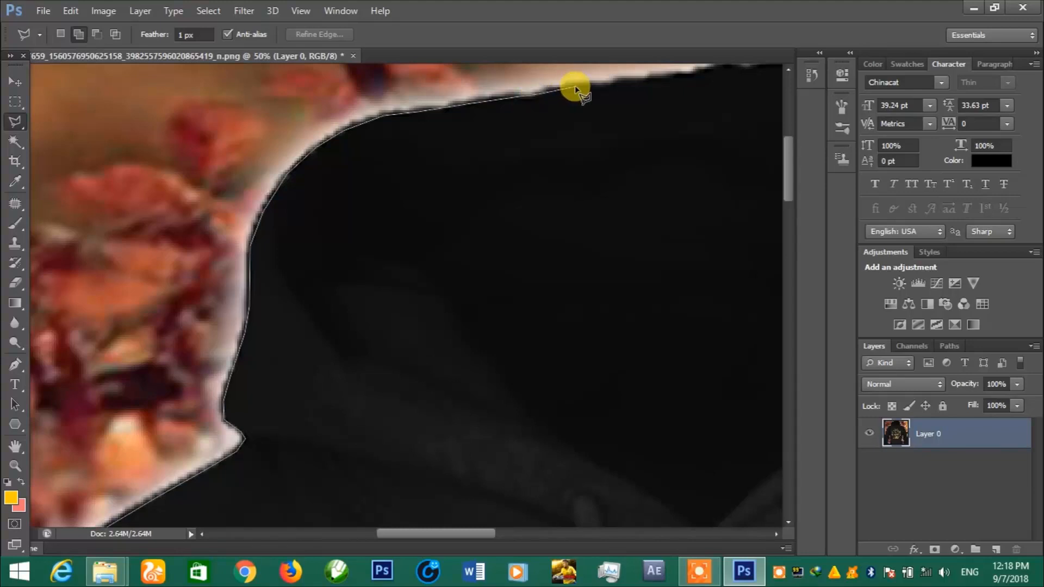
# Continue the lasso outline across the top of the hood and down the hood's right side
pyautogui.click(639, 80)
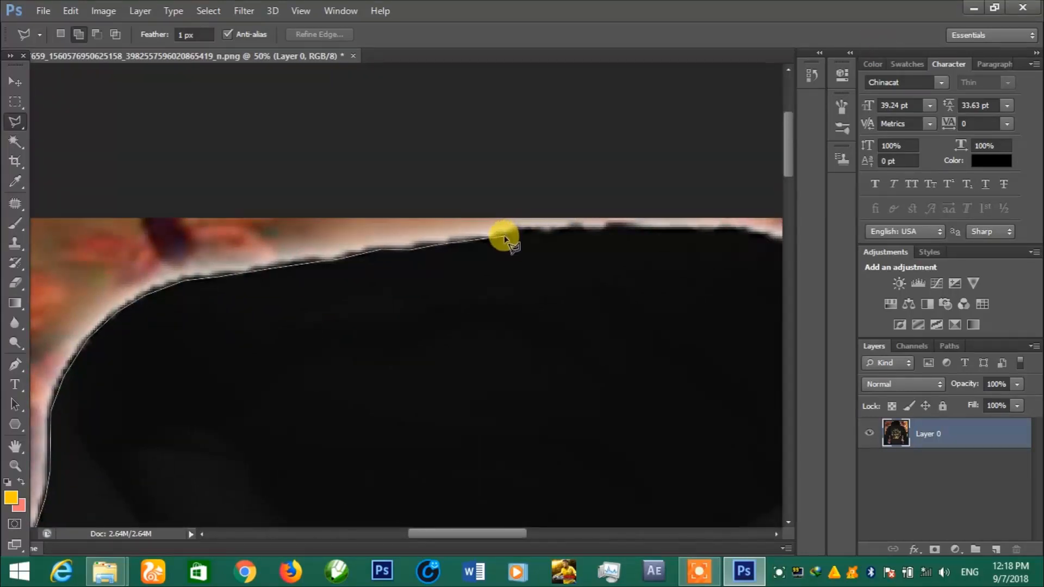
pyautogui.click(730, 229)
pyautogui.click(653, 254)
pyautogui.click(689, 273)
pyautogui.click(720, 295)
pyautogui.click(730, 317)
pyautogui.click(733, 364)
pyautogui.click(743, 400)
pyautogui.click(753, 472)
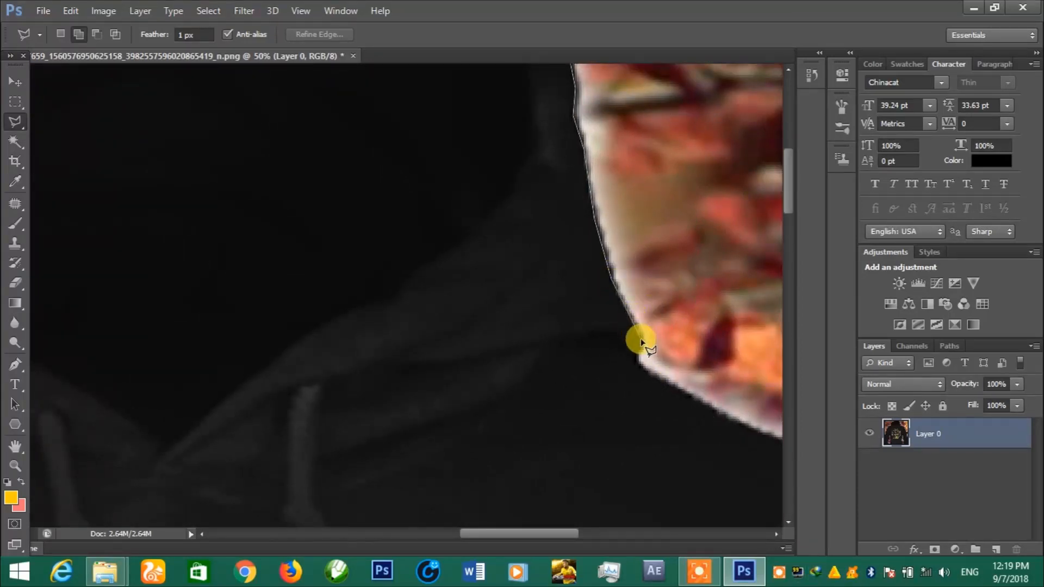
# Continue the lasso outline from the base of the hood along the right shoulder to the upper right sleeve
pyautogui.click(638, 363)
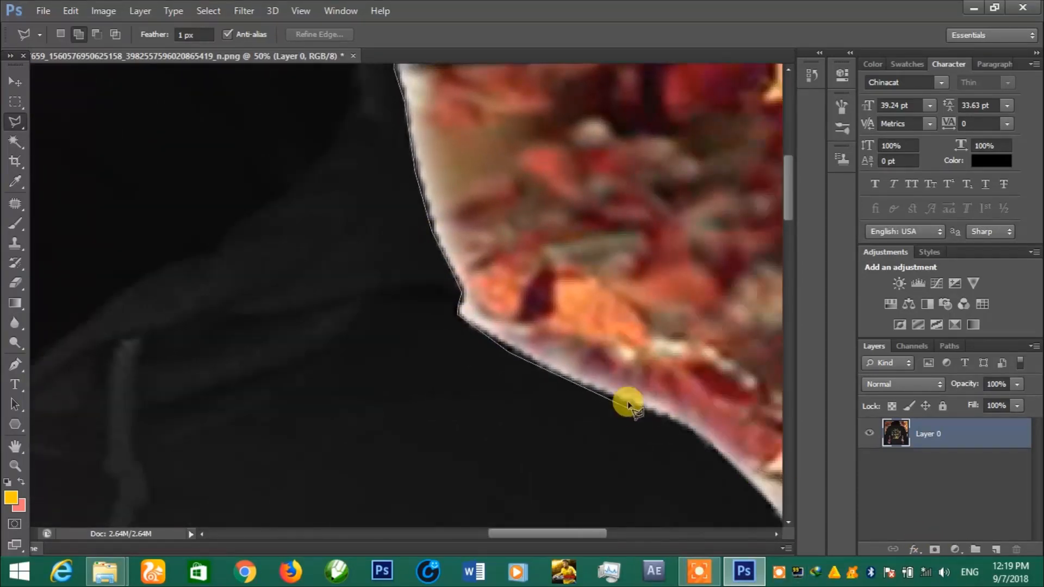
pyautogui.click(712, 446)
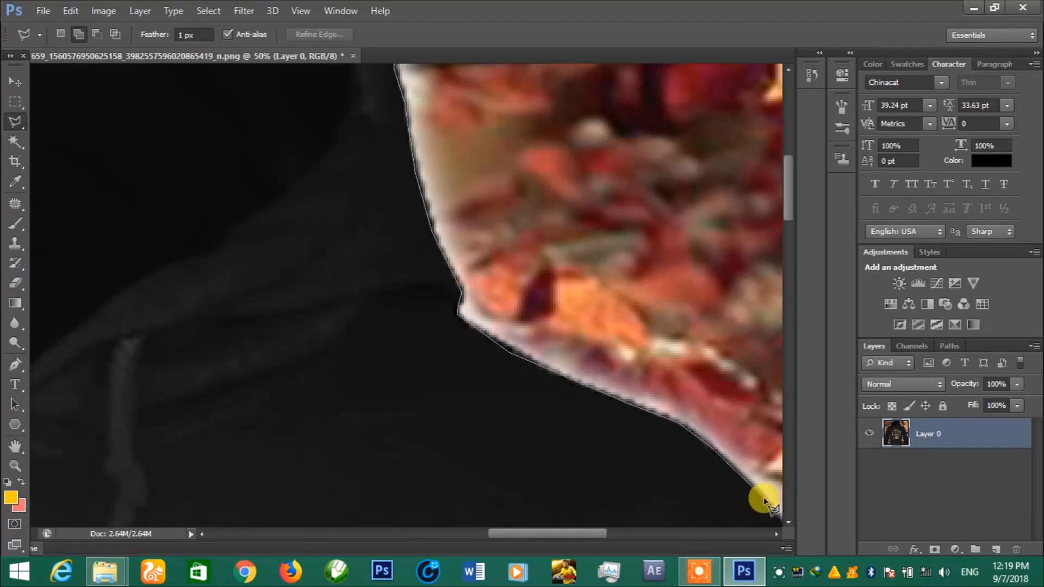
pyautogui.click(766, 498)
pyautogui.click(555, 315)
pyautogui.click(597, 377)
pyautogui.click(641, 444)
pyautogui.click(677, 516)
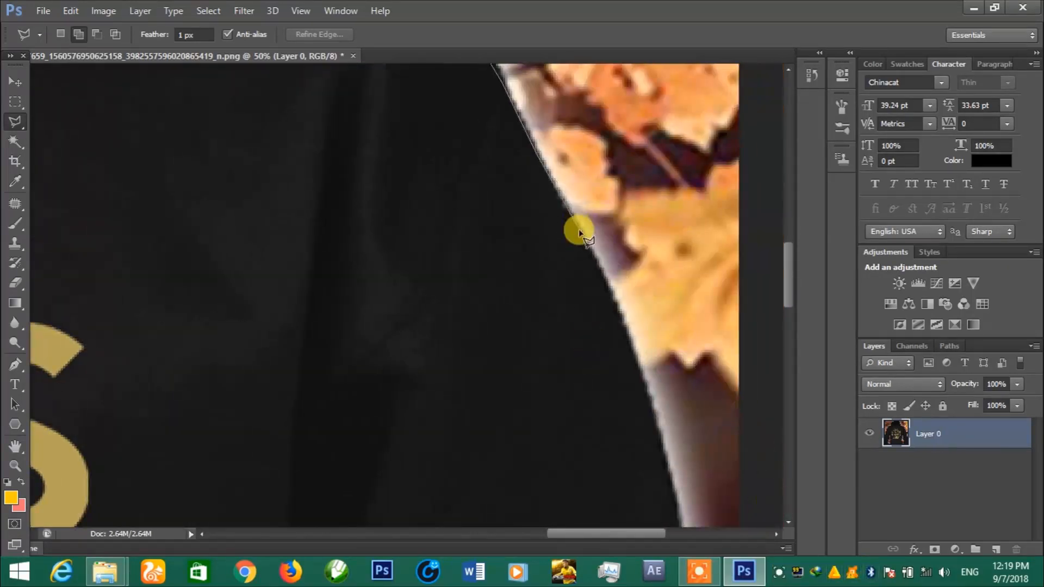
# Continue the lasso outline down the right sleeve's outer edge and past the image's right border
pyautogui.click(620, 322)
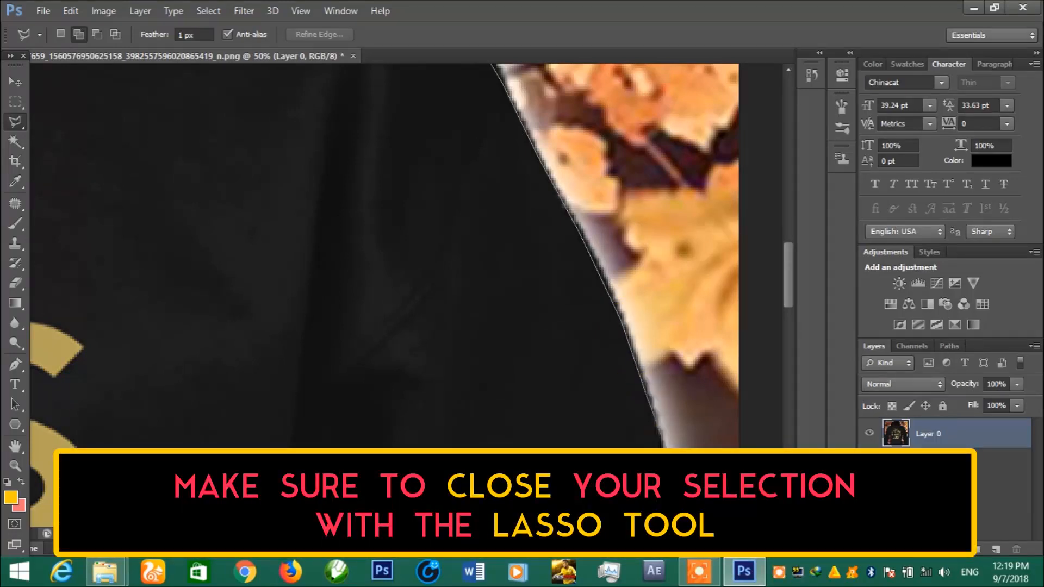
pyautogui.click(683, 373)
pyautogui.click(692, 431)
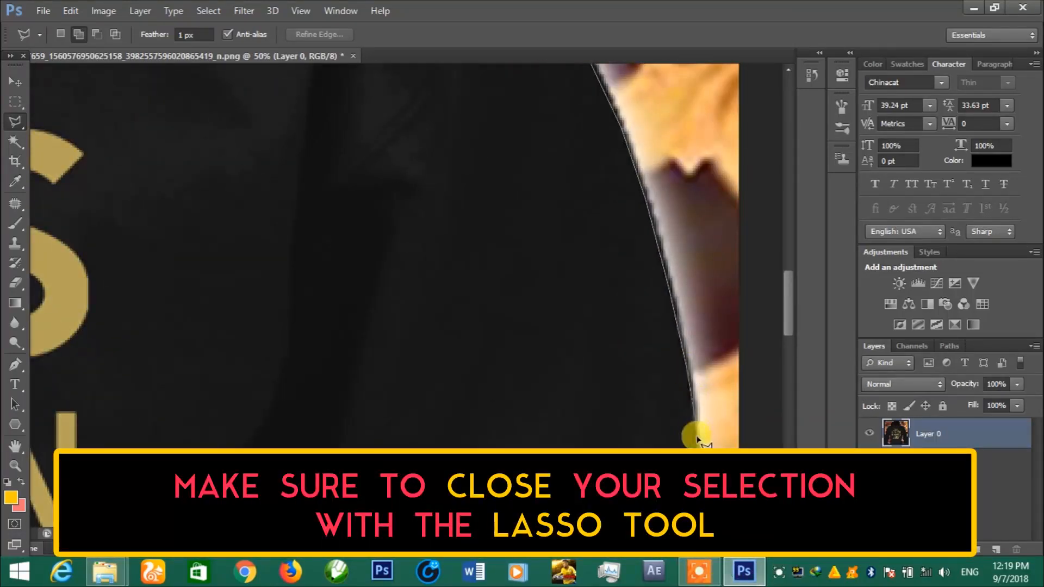
pyautogui.click(545, 400)
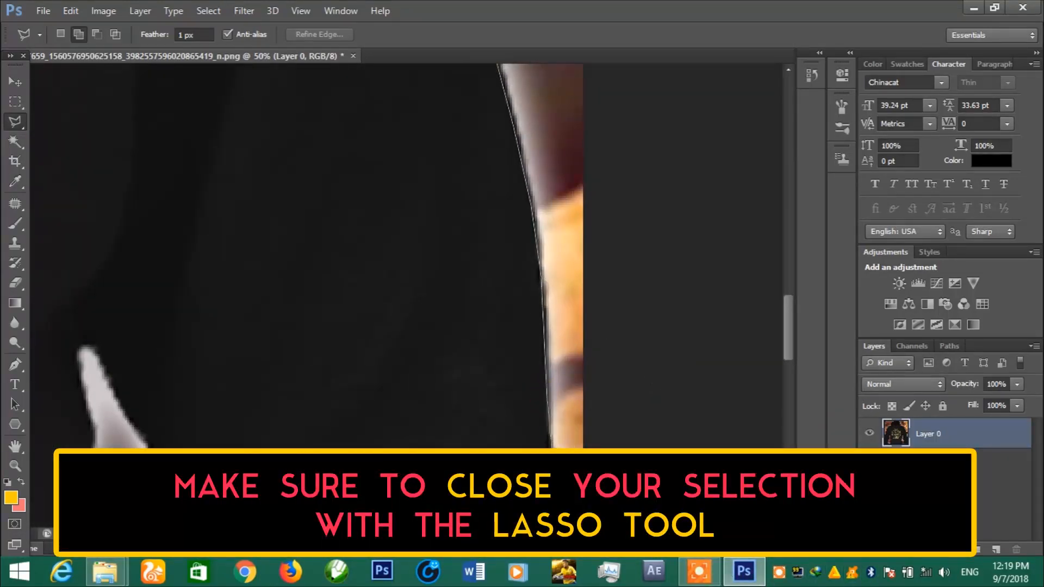
pyautogui.click(552, 470)
pyautogui.scroll(-3, 595, 462)
pyautogui.click(598, 460)
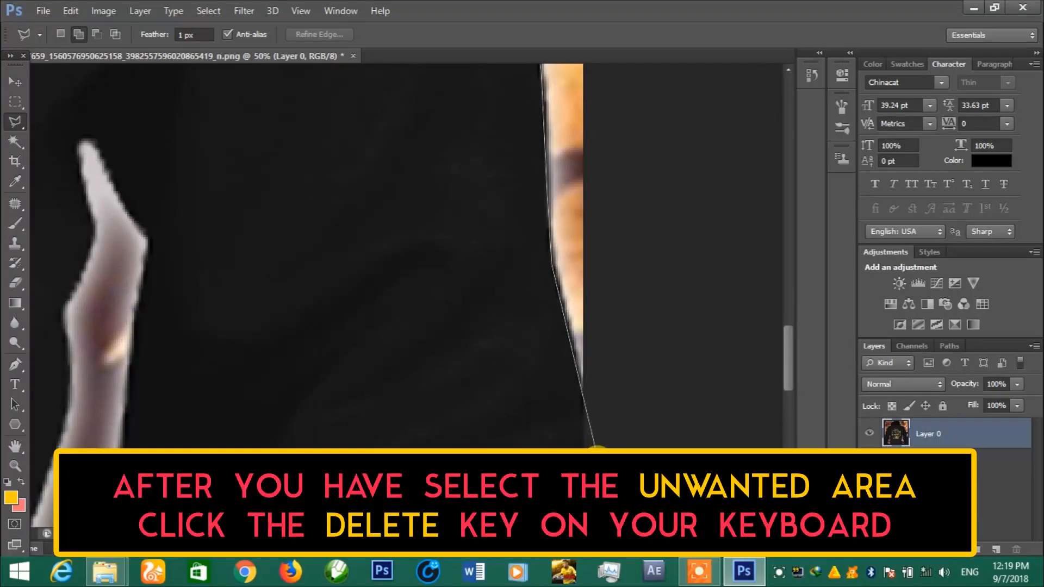
# Close the lasso selection around the outside of the image, passing above it and back to the starting point
pyautogui.scroll(-10, 598, 460)
pyautogui.click(548, 142)
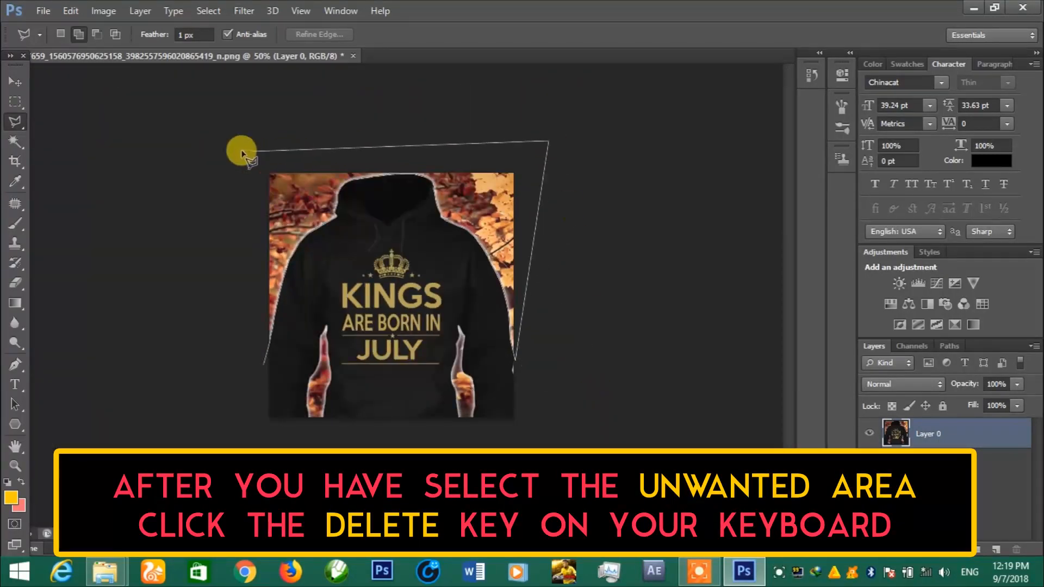
pyautogui.click(217, 150)
pyautogui.click(263, 363)
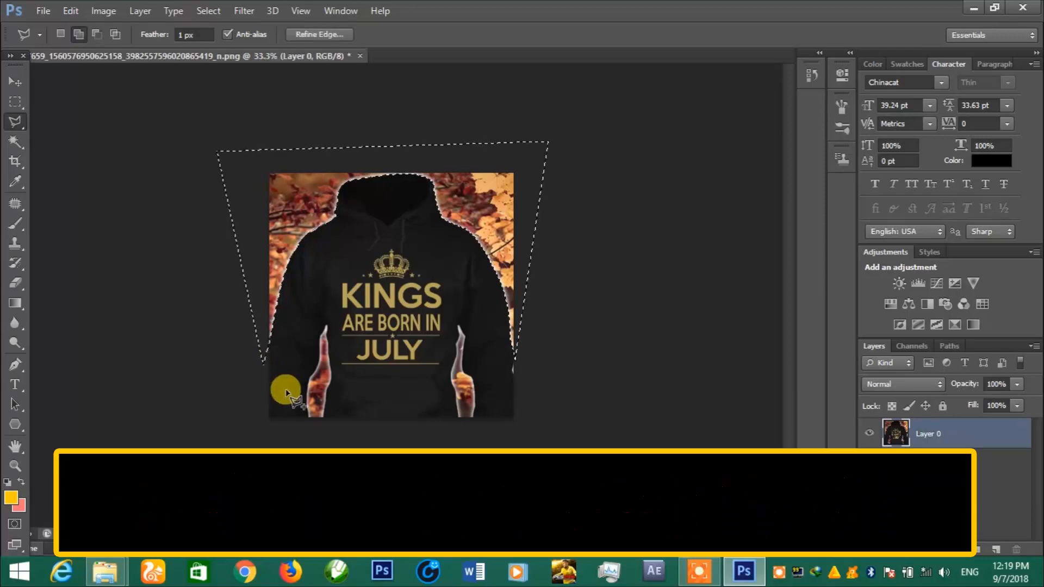
# Delete the selected autumn background around the hoodie and clear the selection
pyautogui.press('Delete')
pyautogui.rightClick(315, 212)
pyautogui.click(392, 214)
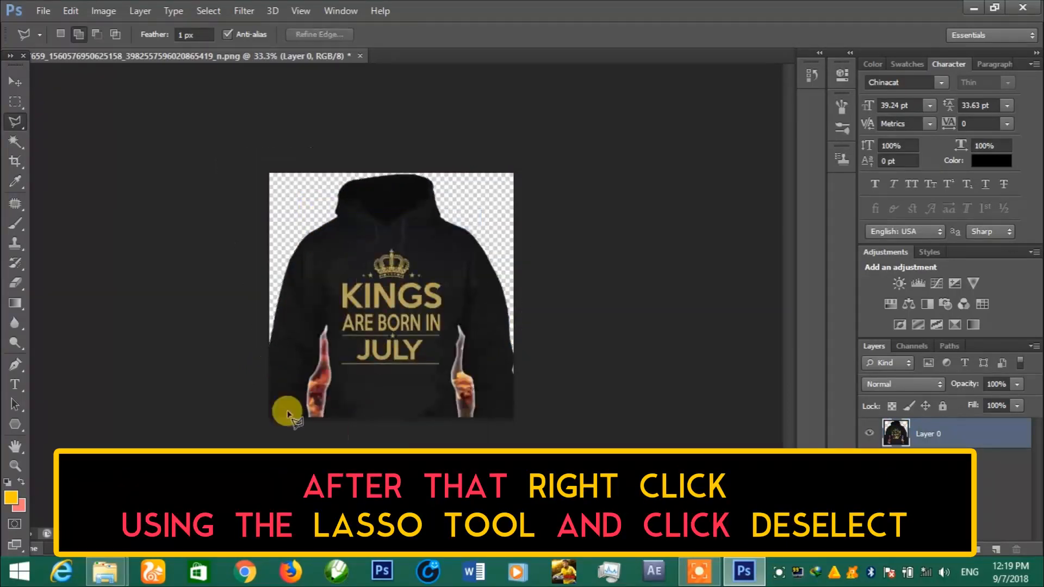
# Start a Polygonal Lasso outline below the gap between the left sleeve and torso, tracing up the gap's left edge
pyautogui.press('z')
pyautogui.moveTo(284, 402); pyautogui.dragTo(387, 468)
pyautogui.moveTo(162, 464); pyautogui.dragTo(338, 382)
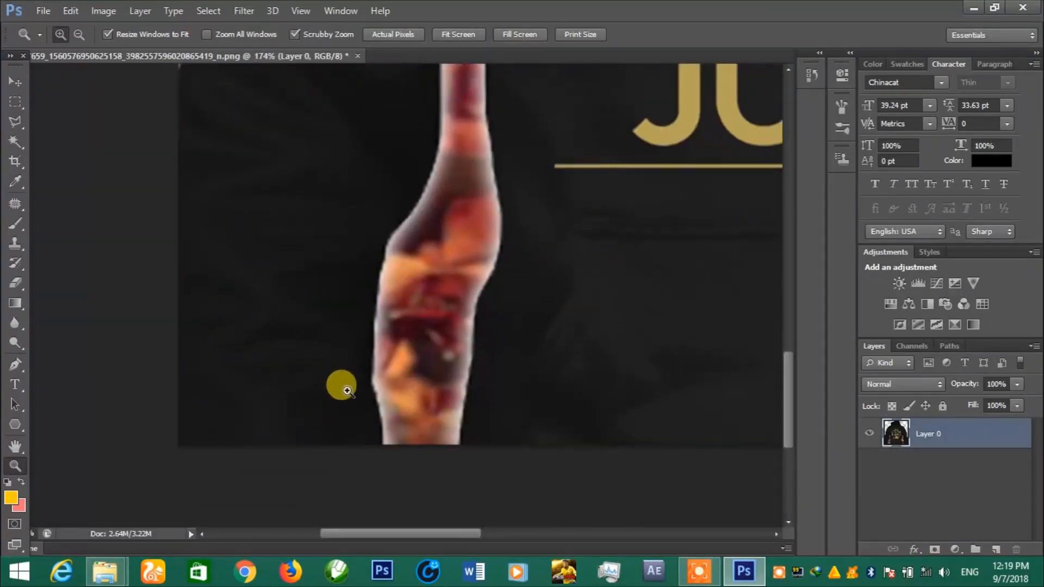
pyautogui.press('l')
pyautogui.click(388, 479)
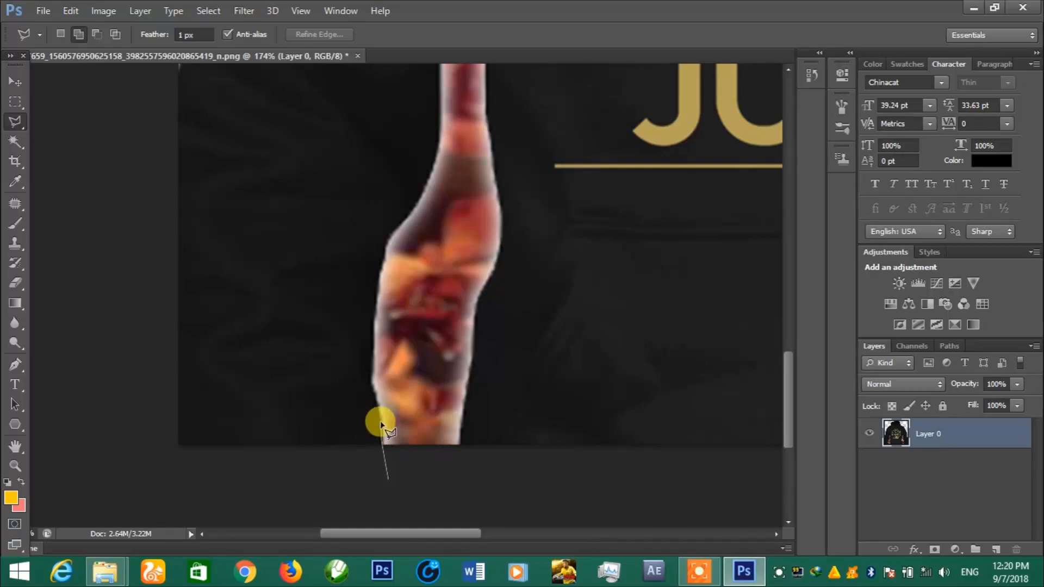
pyautogui.click(373, 325)
pyautogui.click(379, 285)
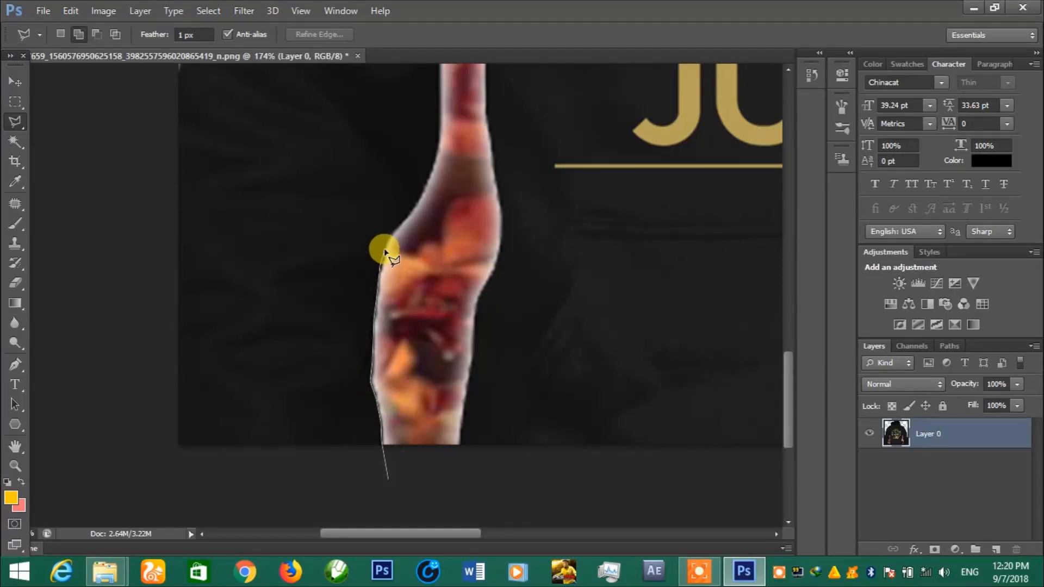
pyautogui.click(389, 241)
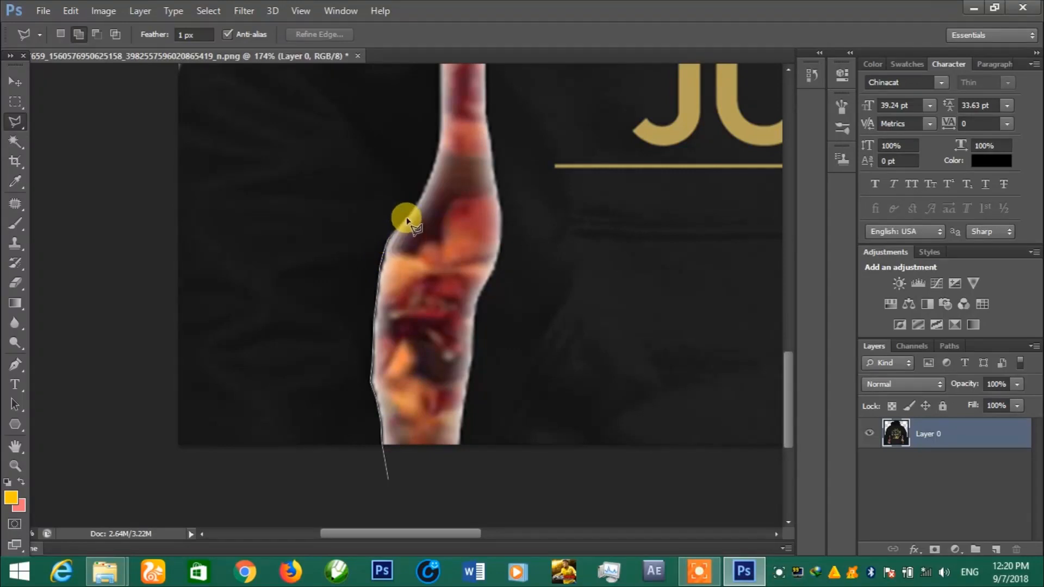
pyautogui.click(433, 172)
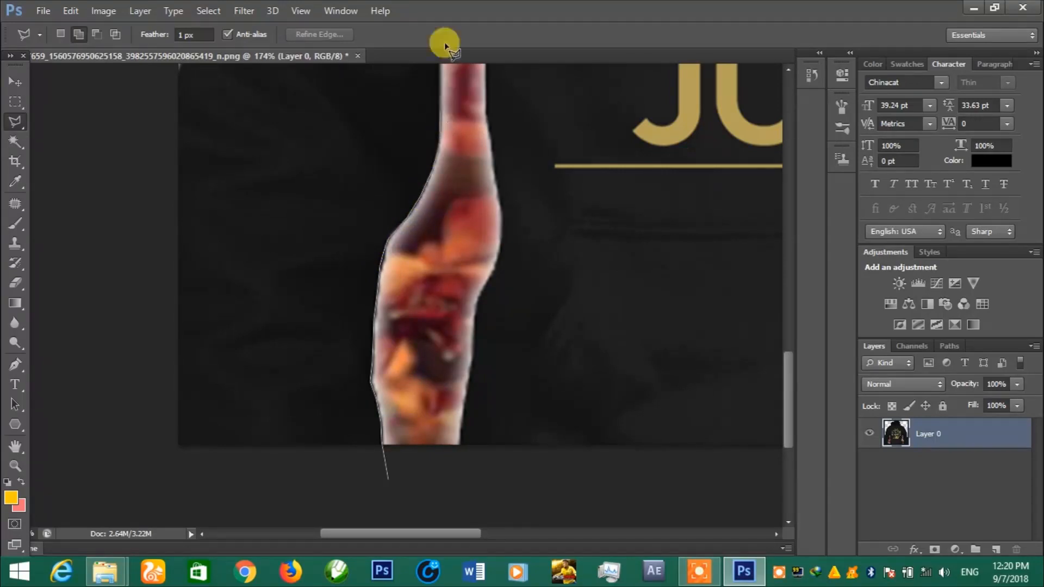
# Continue the lasso around the left gap's upper tip and down its torso-side edge, closing the selection below the image
pyautogui.scroll(3, 442, 237)
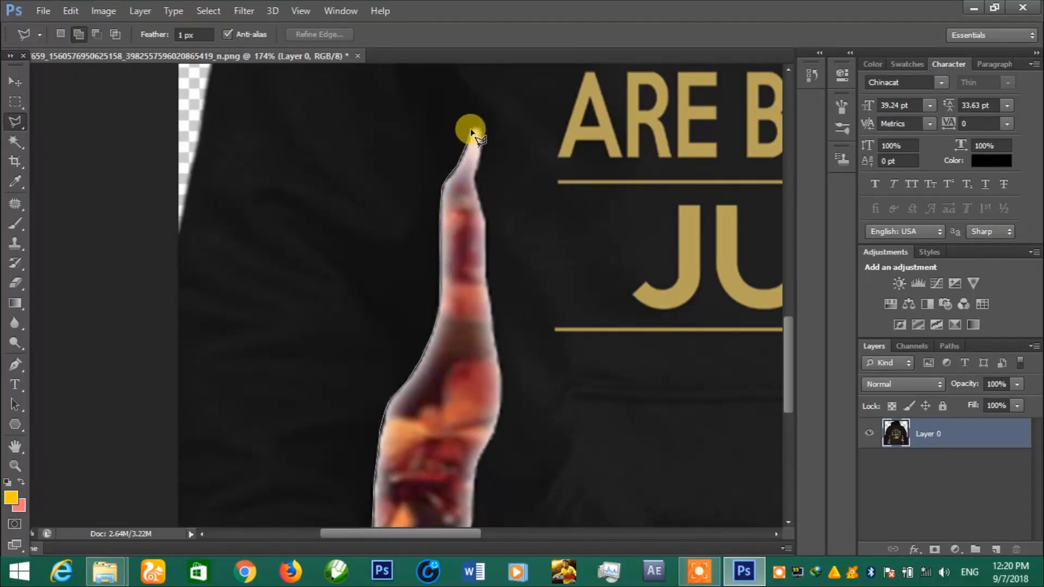
pyautogui.click(477, 180)
pyautogui.click(487, 222)
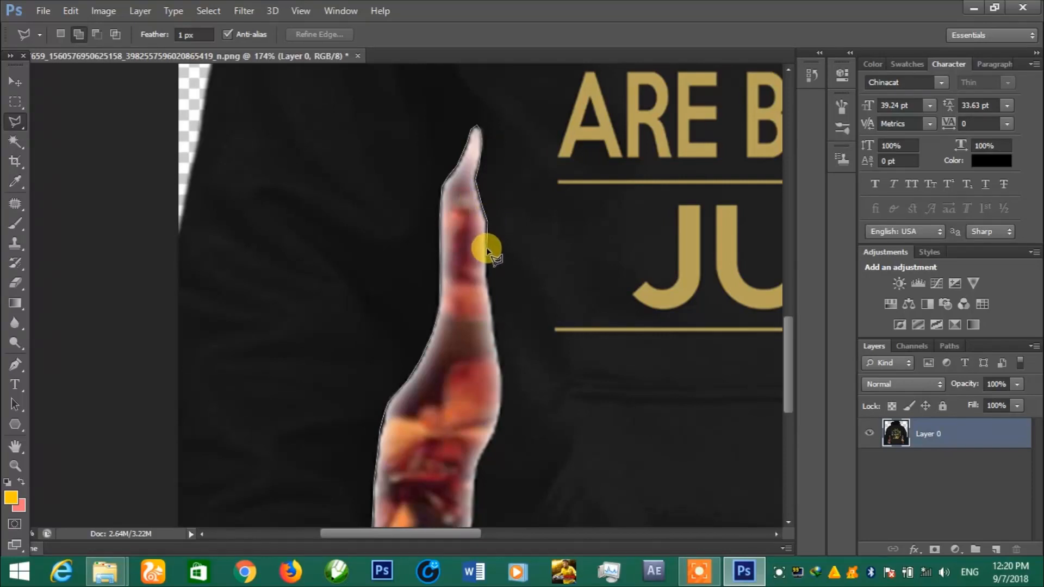
pyautogui.click(487, 280)
pyautogui.click(501, 376)
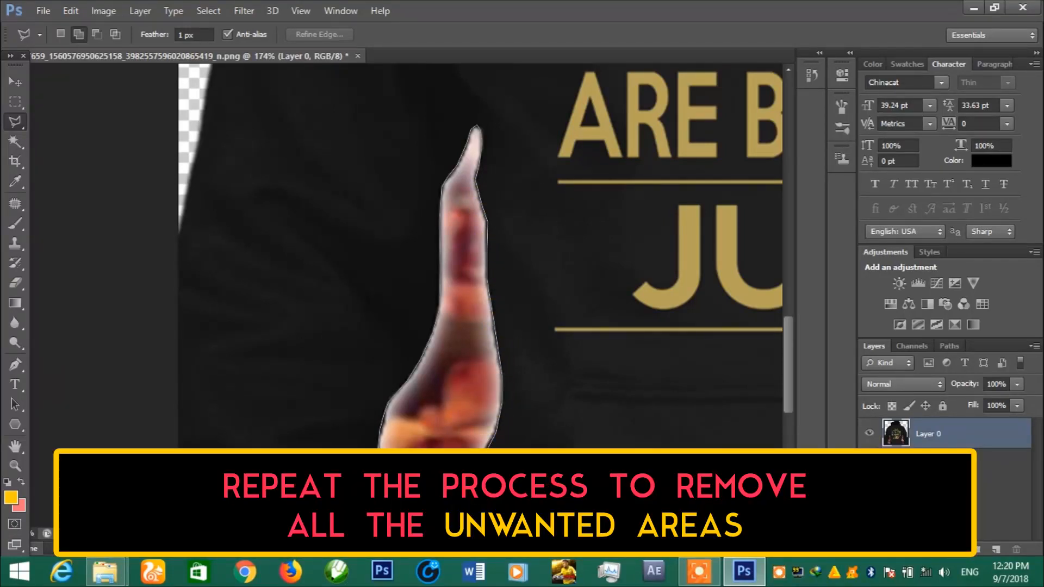
pyautogui.scroll(-3, 476, 471)
pyautogui.click(468, 413)
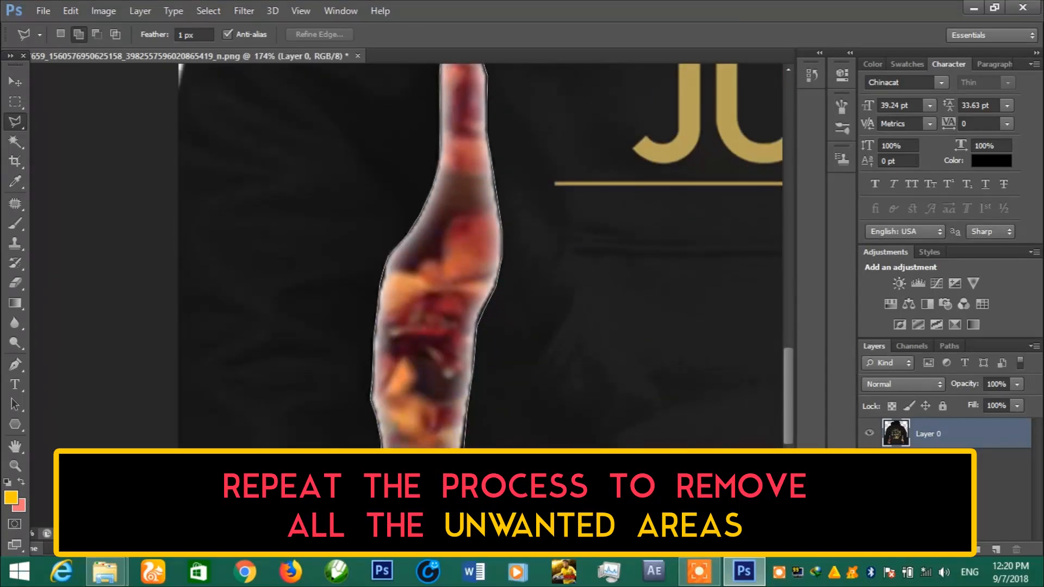
# Delete the selected background in the gap beside the left sleeve and clear the selection
pyautogui.press('Delete')
pyautogui.rightClick(463, 222)
pyautogui.click(508, 245)
# Outline the background gap between the torso and the right sleeve as a closed Polygonal Lasso selection
pyautogui.hscroll(10, 612, 310)
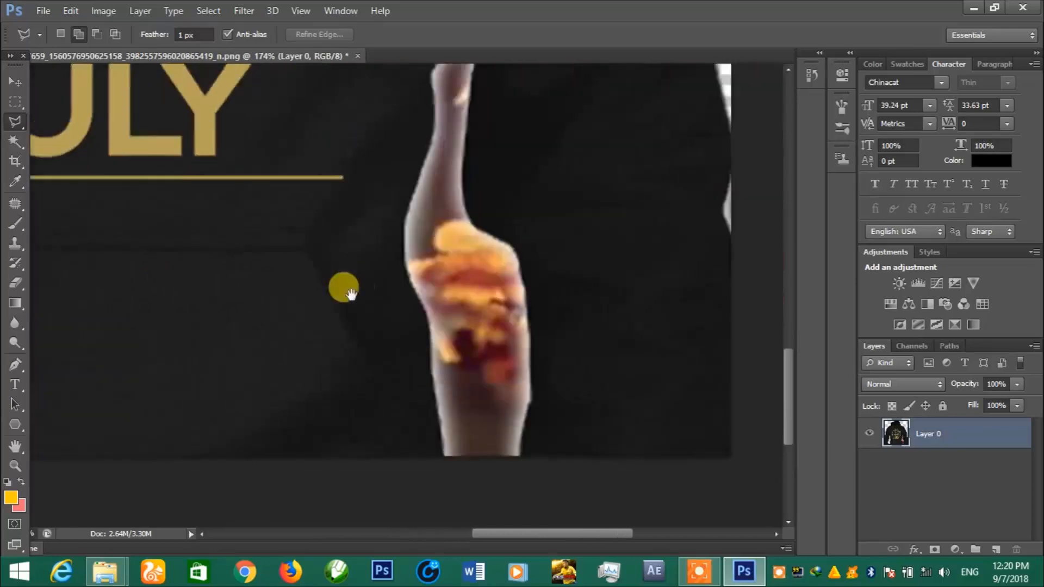
pyautogui.moveTo(383, 482)
pyautogui.mouseDown()
pyautogui.moveTo(395, 297)
pyautogui.moveTo(384, 229)
pyautogui.moveTo(335, 190)
pyautogui.moveTo(325, 168)
pyautogui.moveTo(329, 39)
pyautogui.moveTo(333, 250)
pyautogui.moveTo(343, 153)
pyautogui.moveTo(328, 131)
pyautogui.mouseUp()
pyautogui.scroll(3, 327, 133)
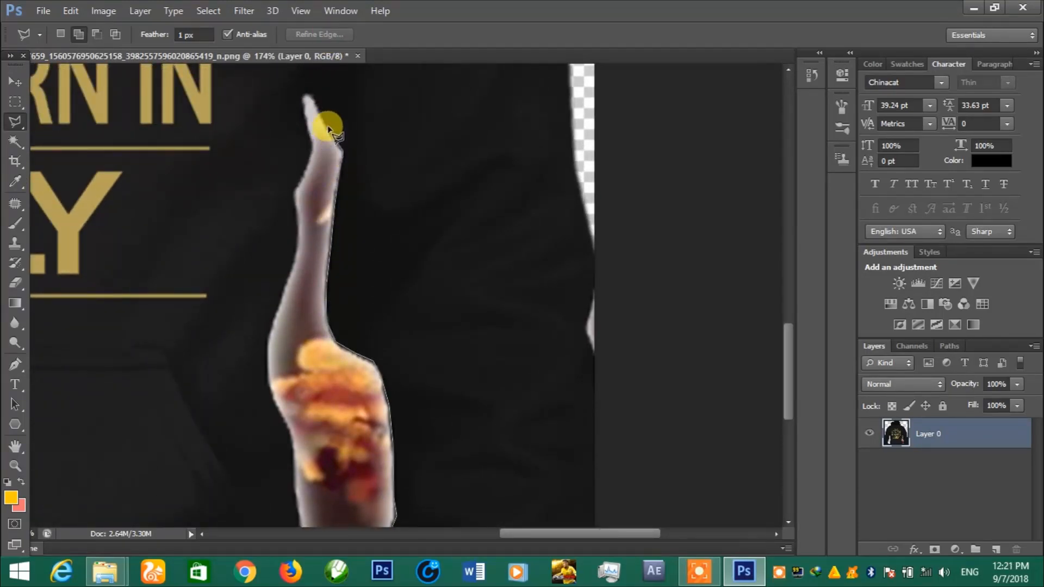
pyautogui.moveTo(304, 98)
pyautogui.mouseDown()
pyautogui.moveTo(296, 238)
pyautogui.moveTo(263, 354)
pyautogui.moveTo(288, 433)
pyautogui.moveTo(291, 501)
pyautogui.moveTo(308, 388)
pyautogui.mouseUp()
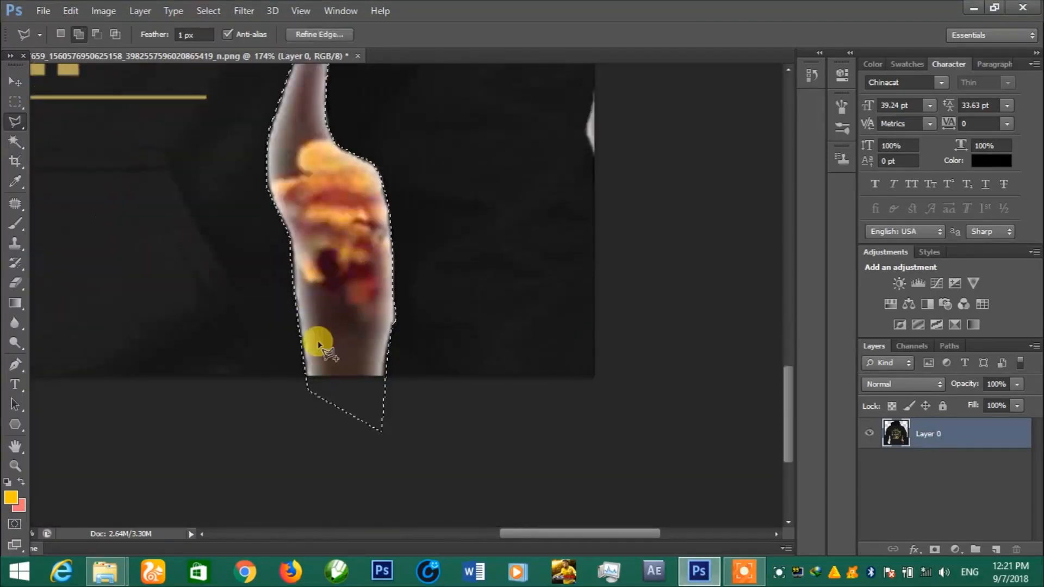
# Delete the selected background in the gap beside the right sleeve and clear the selection
pyautogui.press('Delete')
pyautogui.rightClick(339, 221)
pyautogui.click(351, 224)
# Switch to the Move tool and open the Save As dialog for the cut-out hoodie image
pyautogui.press('z')
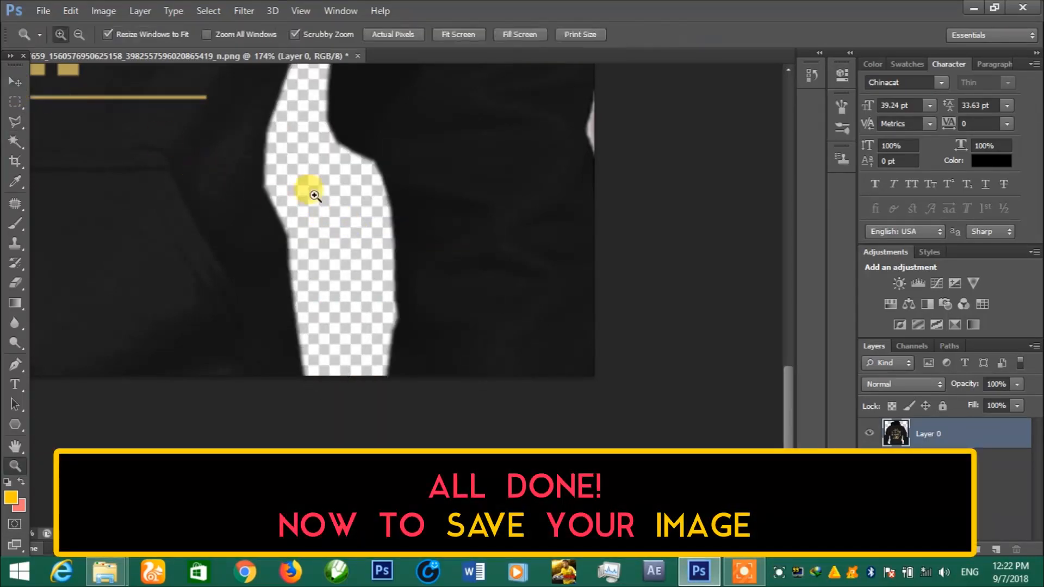
pyautogui.rightClick(157, 174)
pyautogui.click(228, 187)
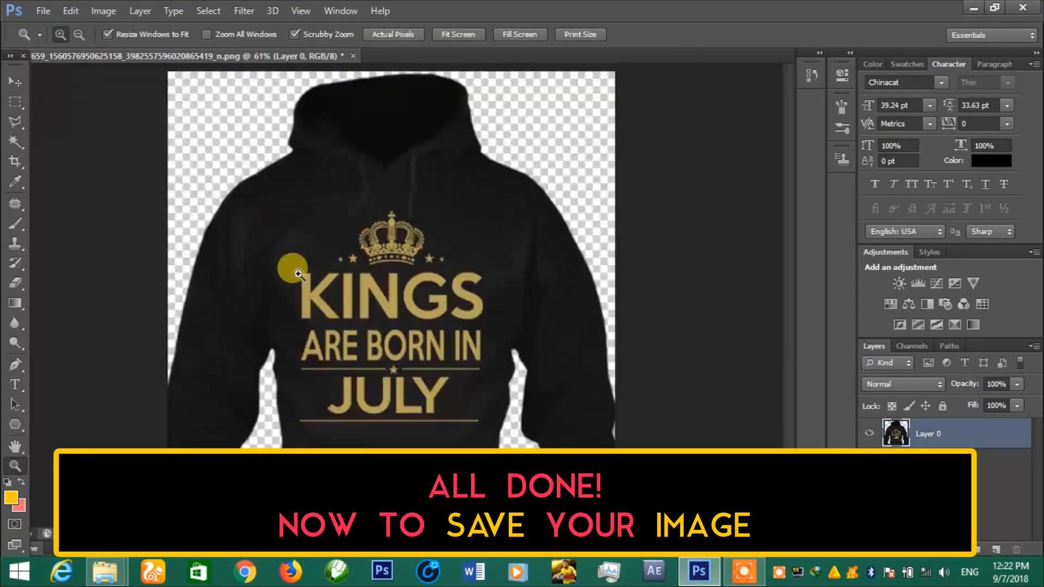
pyautogui.click(16, 81)
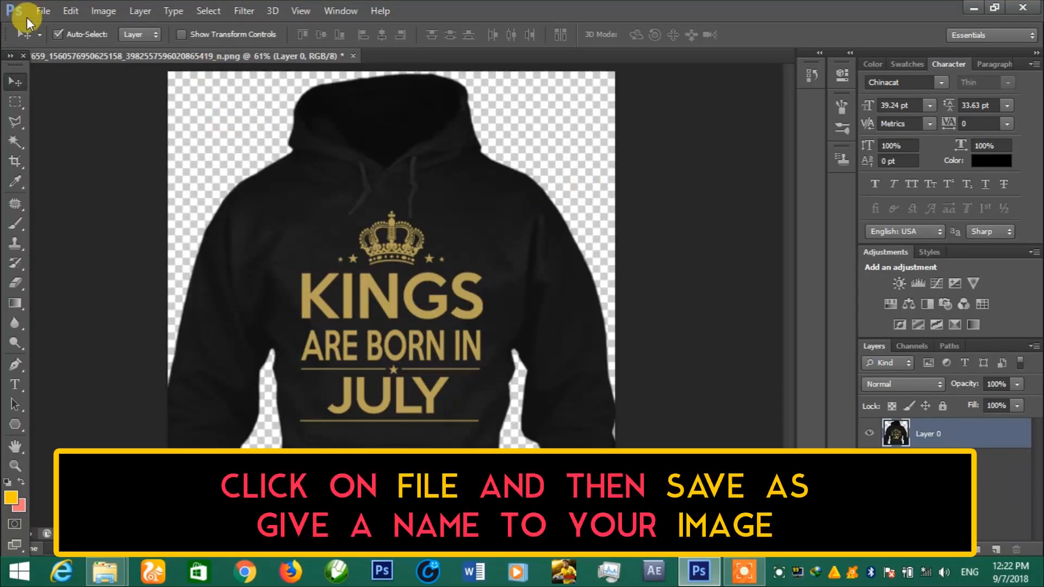
pyautogui.click(42, 11)
pyautogui.click(76, 193)
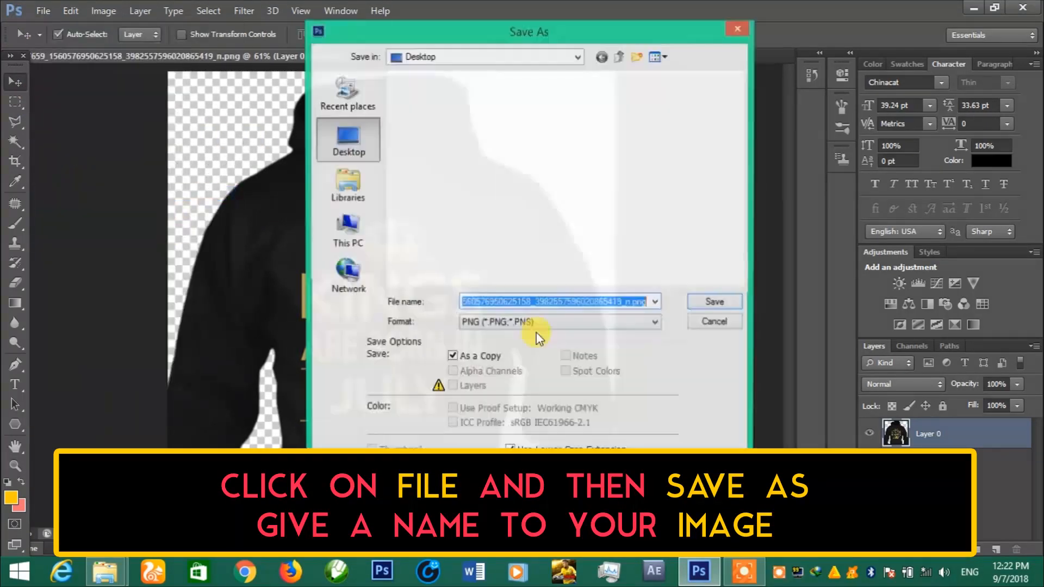
pyautogui.click(520, 322)
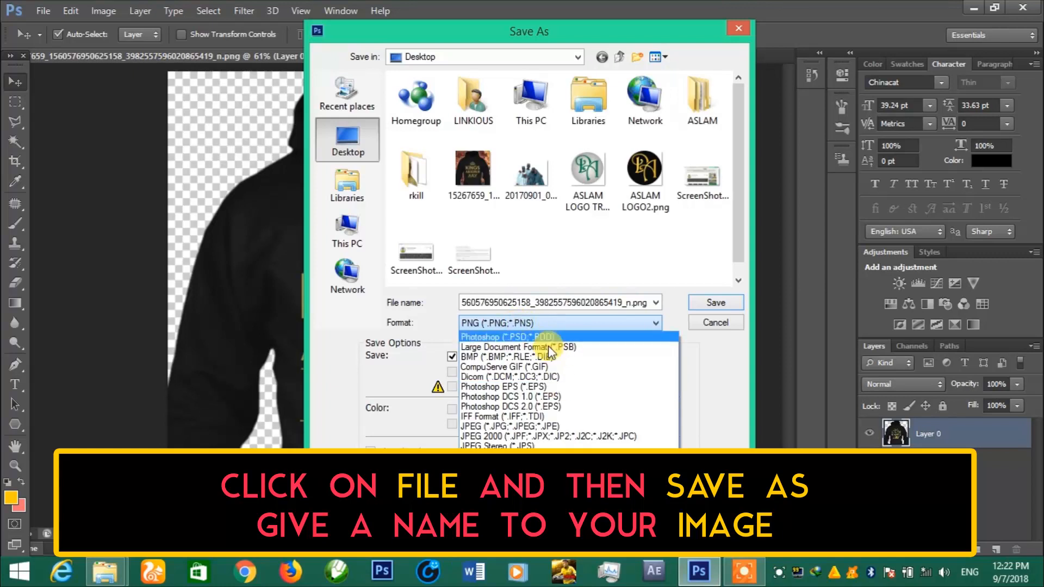
pyautogui.click(706, 346)
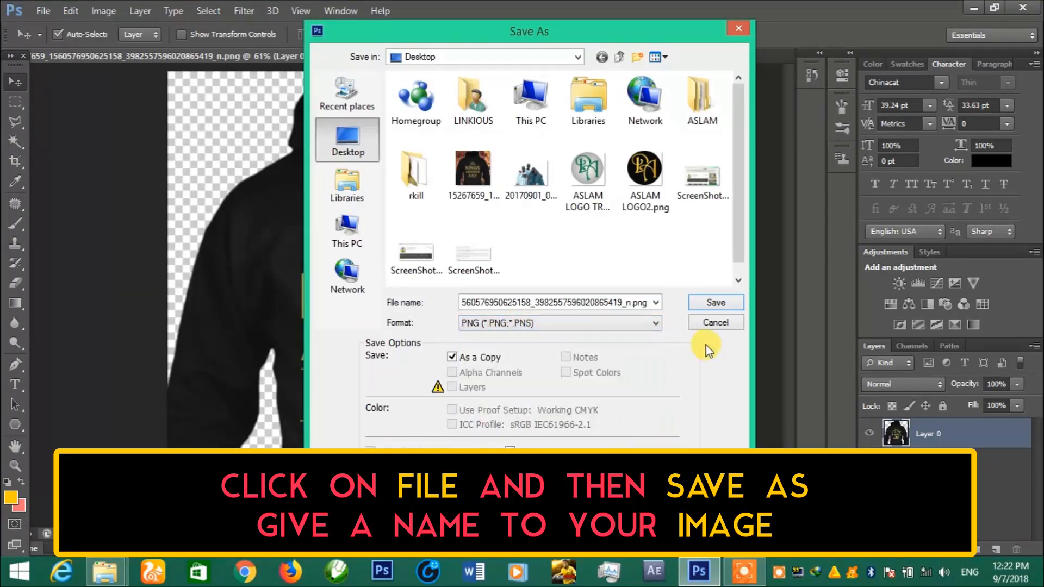
pyautogui.click(713, 302)
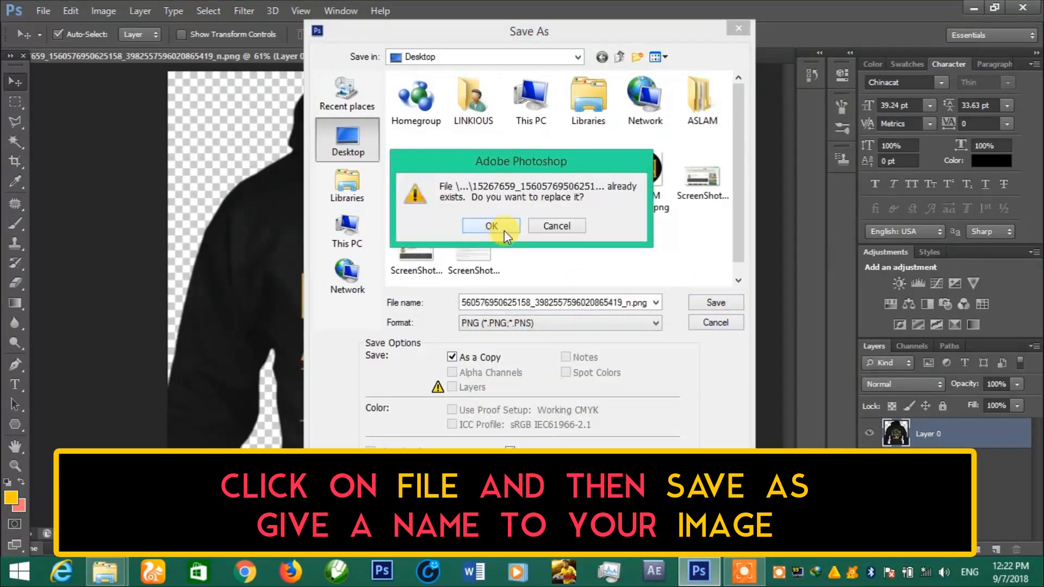
pyautogui.click(548, 227)
# Save the image to the Desktop as a PNG copy named 12, with Smallest / Slow compression and no interlacing
pyautogui.moveTo(630, 303); pyautogui.dragTo(436, 296)
pyautogui.write('12')
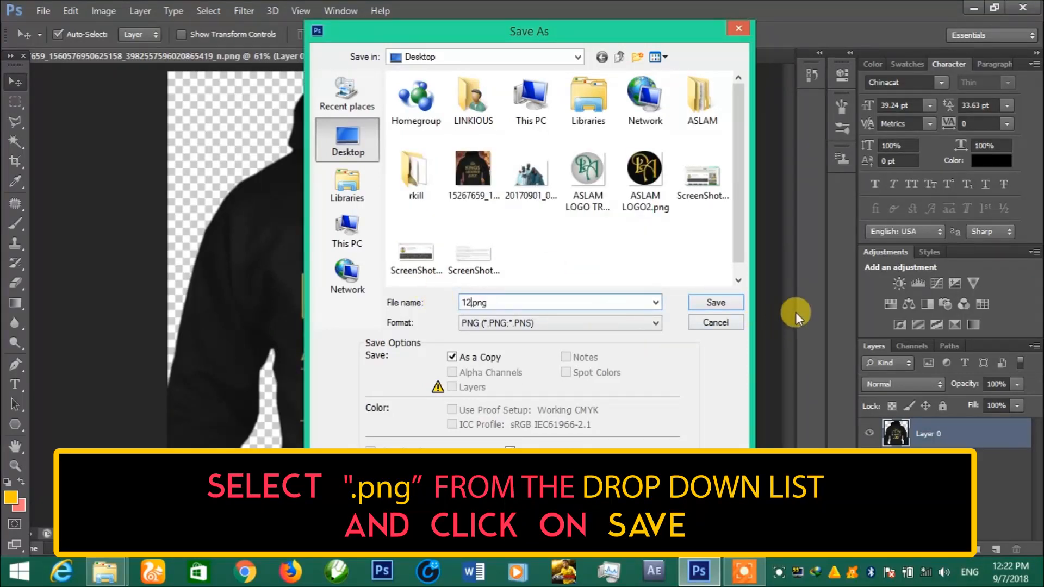
pyautogui.click(729, 304)
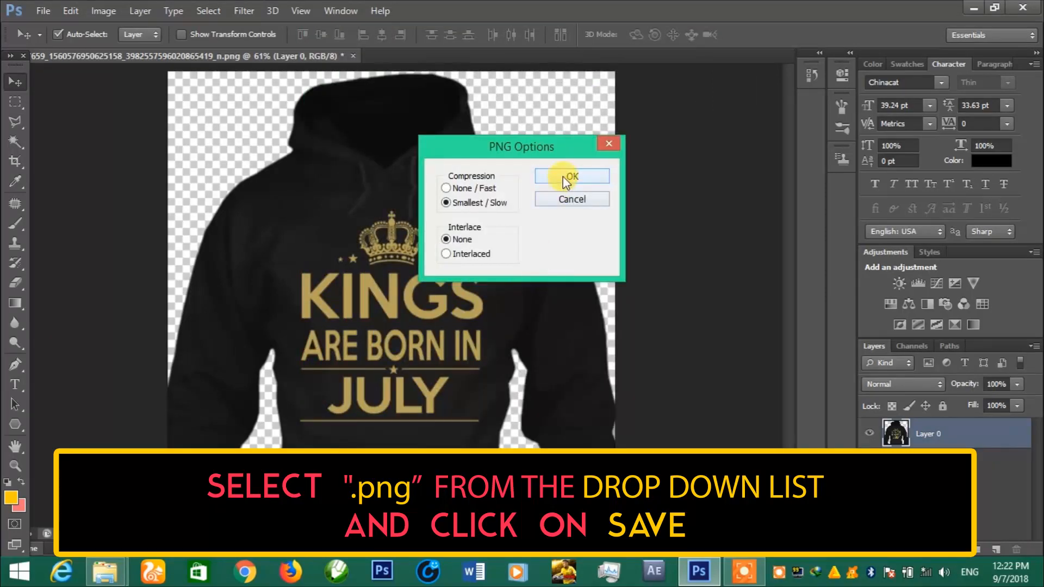
pyautogui.click(566, 178)
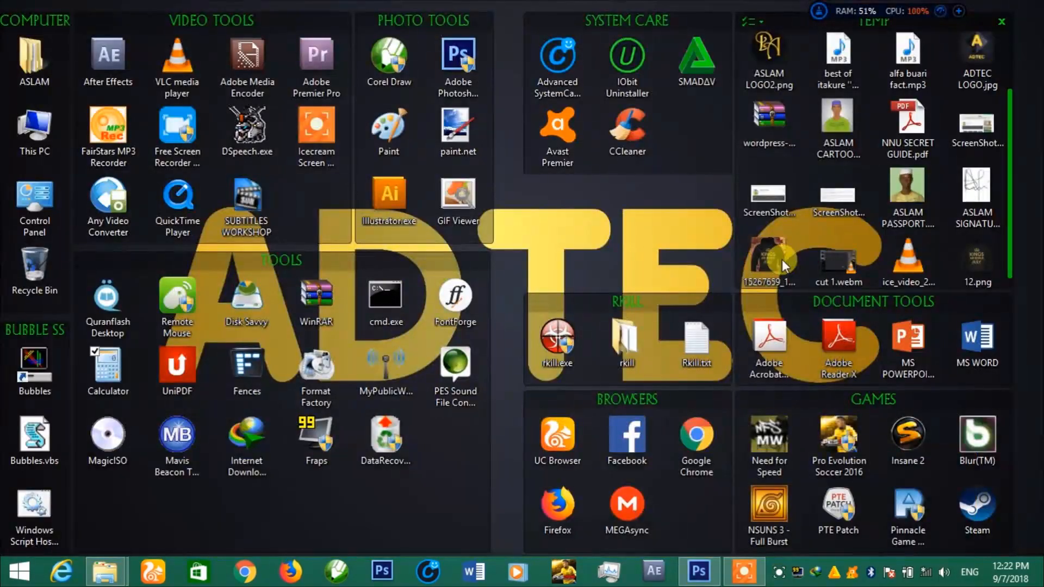
# Open 12.png from the desktop in Windows Photo Viewer and compare it with the original hoodie image
pyautogui.click(782, 259)
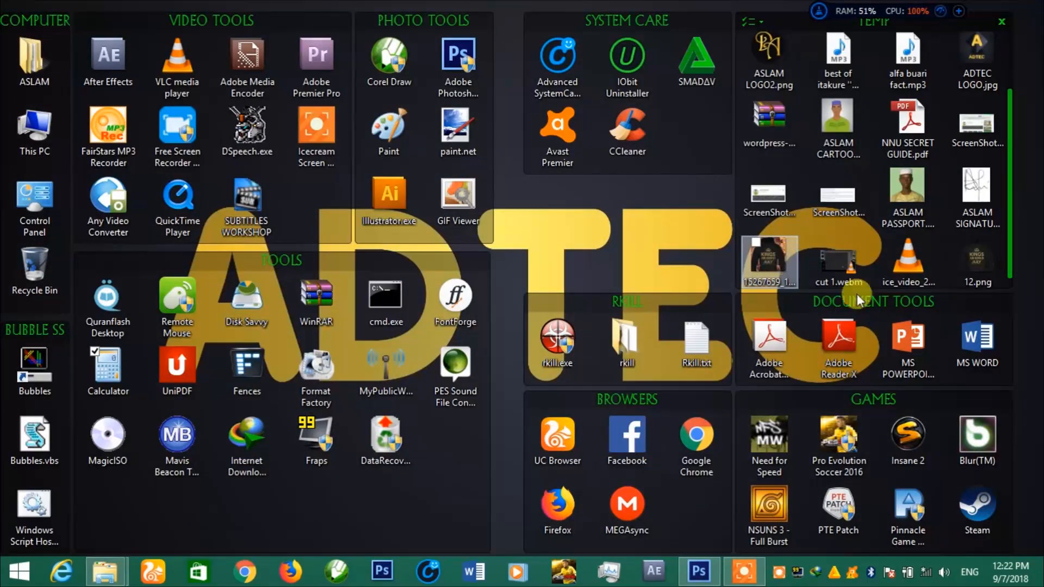
pyautogui.doubleClick(979, 266)
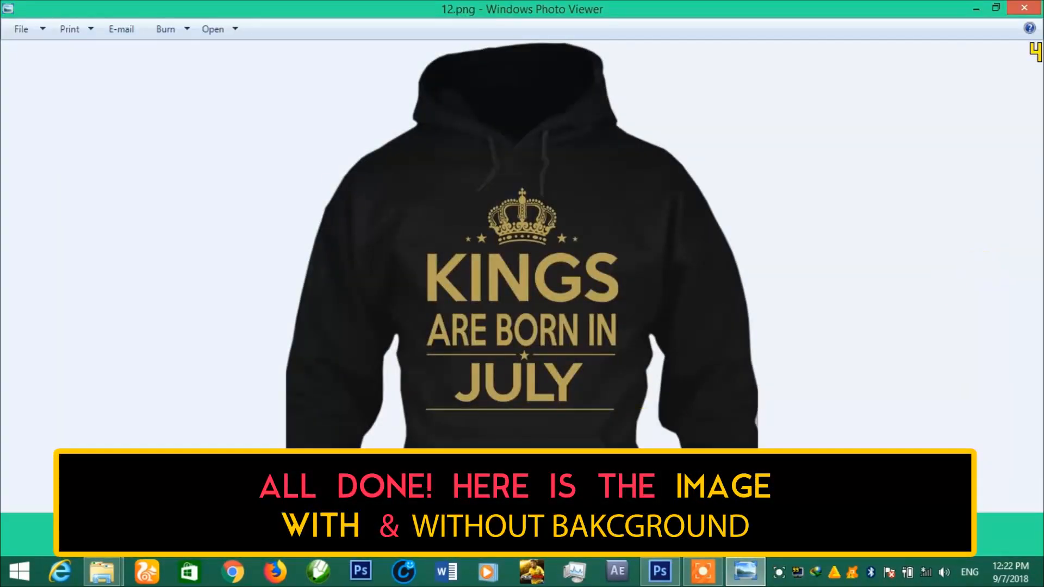
pyautogui.press('Right')
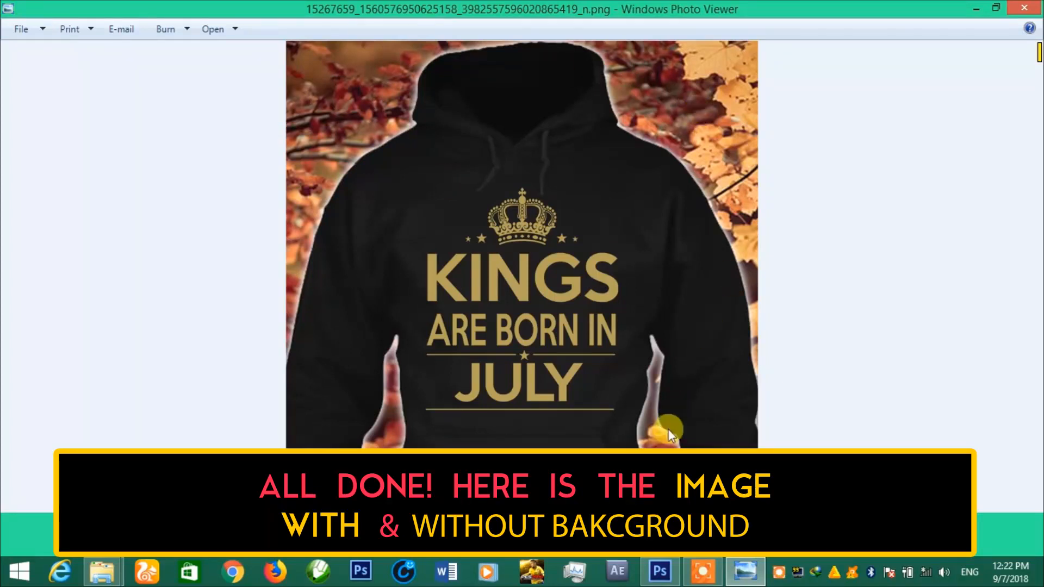
pyautogui.press('Left')
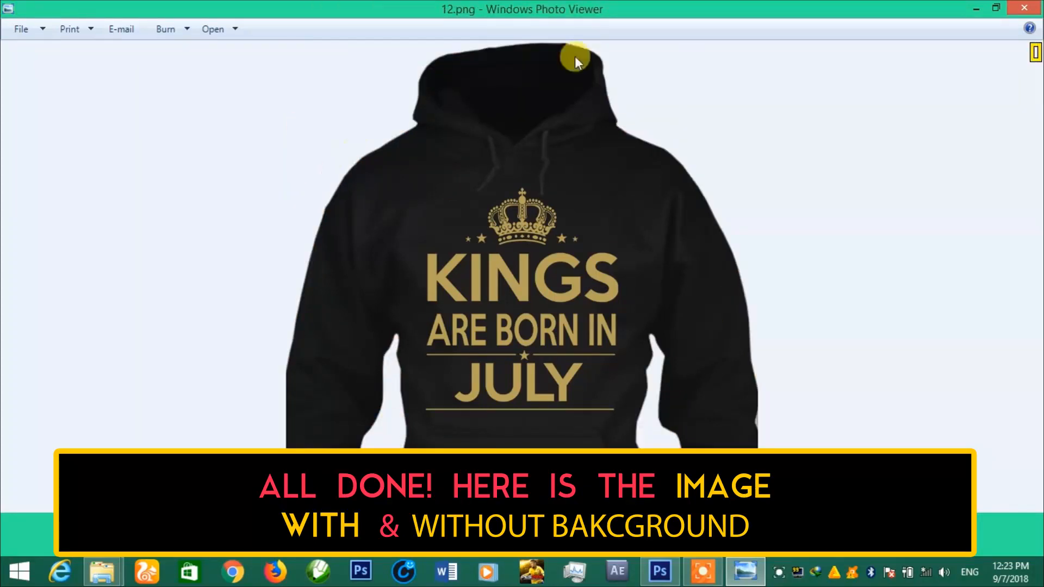